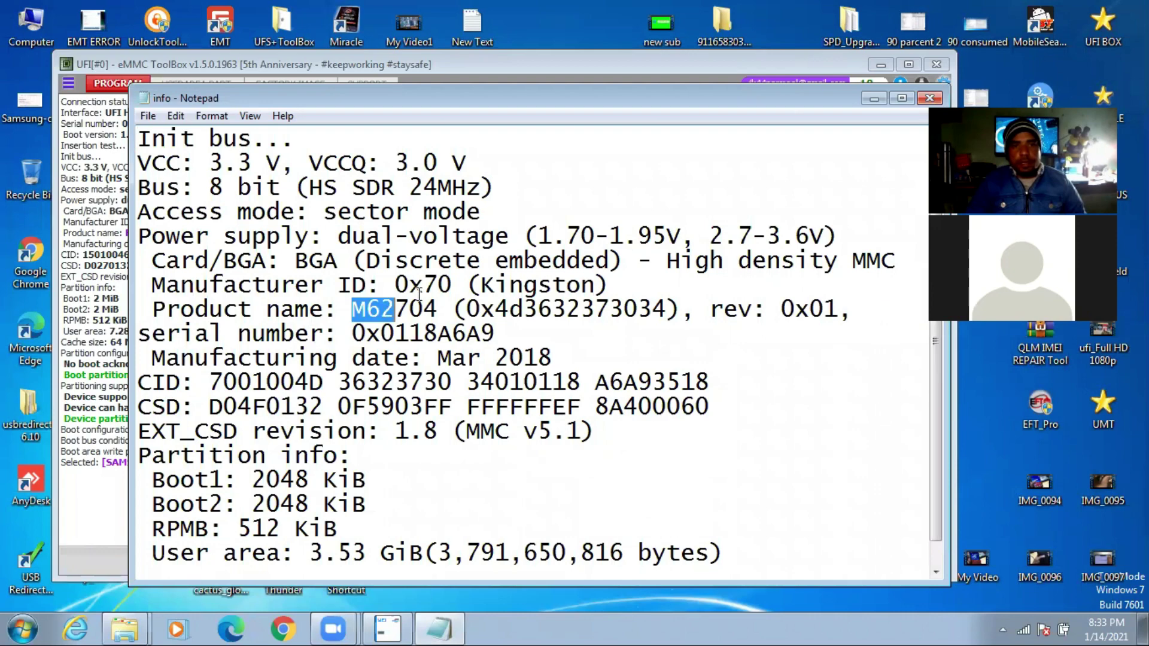
Highlight the product name M62704 and the start of the CID value in the chip info notes.
key("shift+Right")
key("shift+Right")
key("shift+Right")
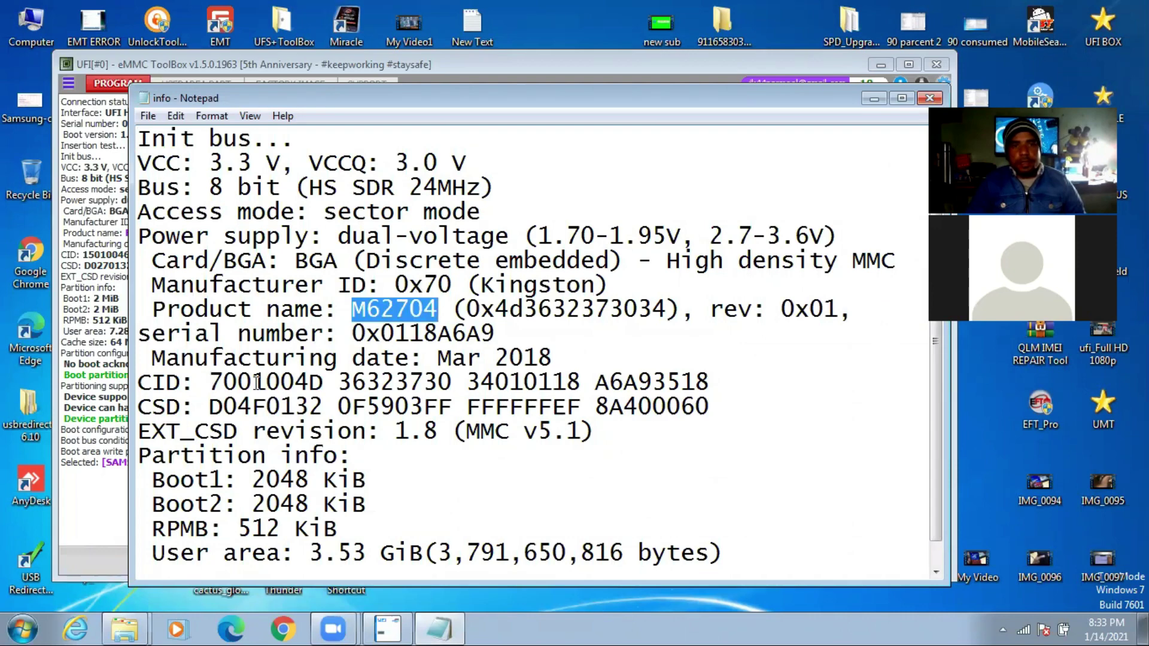
key("Down")
key("Down")
key("Down")
key("Home")
key("shift+Right")
key("shift+Right")
key("shift+Right")
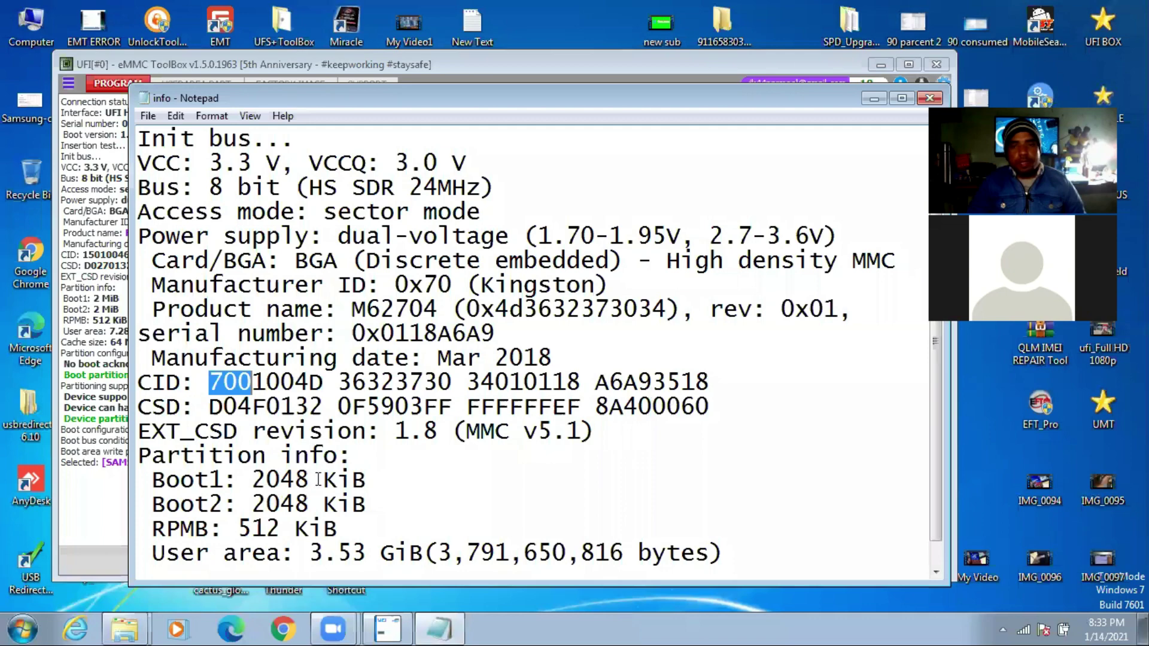
Highlight the Boot1 and Boot2 sizes under Partition info in the chip info notes.
key("Down")
key("Down")
key("Down")
key("Down")
key("shift+Right")
key("shift+Right")
key("shift+Right")
key("shift+Right")
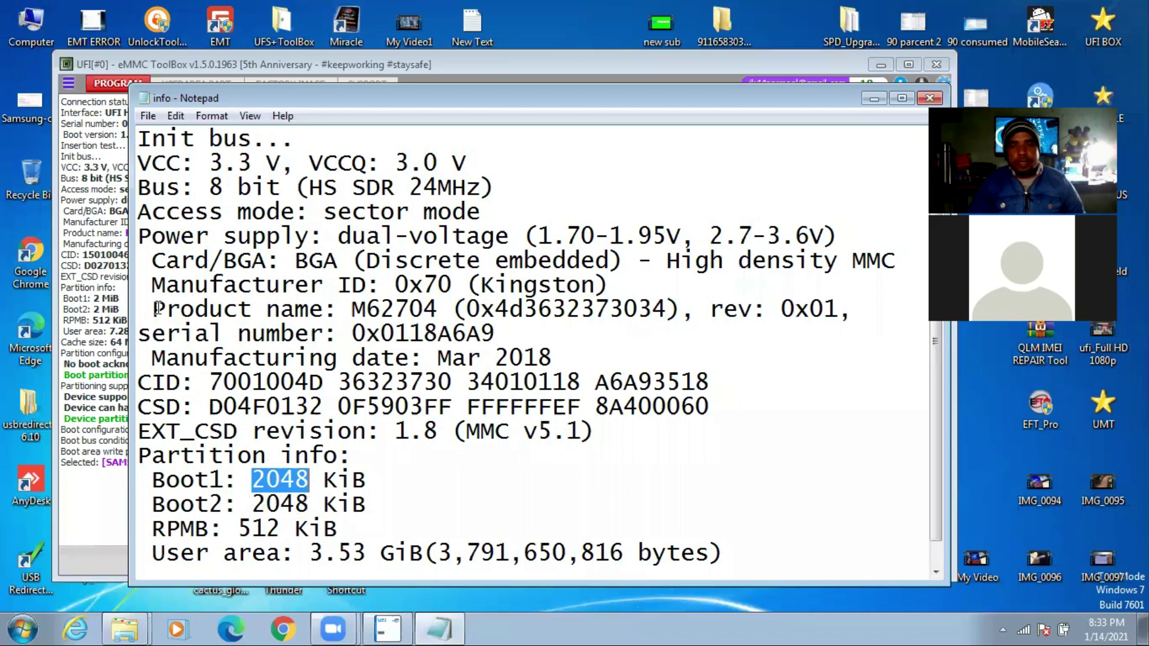
key("Left")
key("Down")
key("shift+Right")
key("shift+Right")
key("shift+Right")
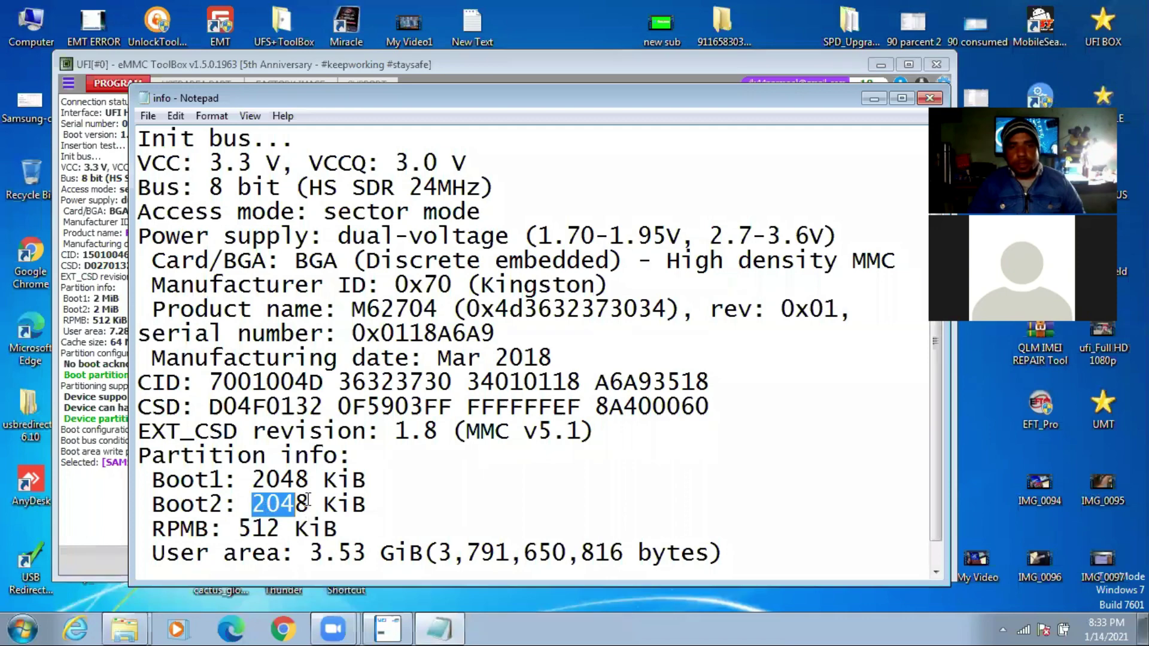
Go over the Boot1, Boot2 and user area sizes in the notes by highlighting each value.
left_click_drag(234, 503, 252, 482)
left_click(278, 479)
key("shift+Right")
key("shift+Right")
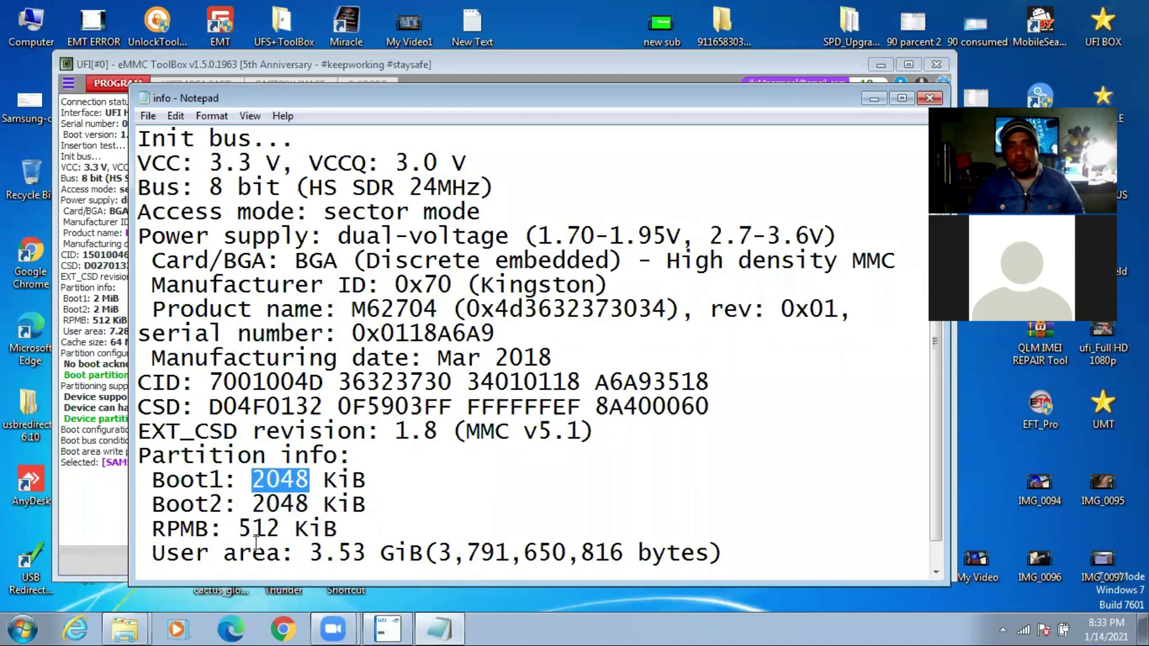
left_click_drag(252, 503, 309, 504)
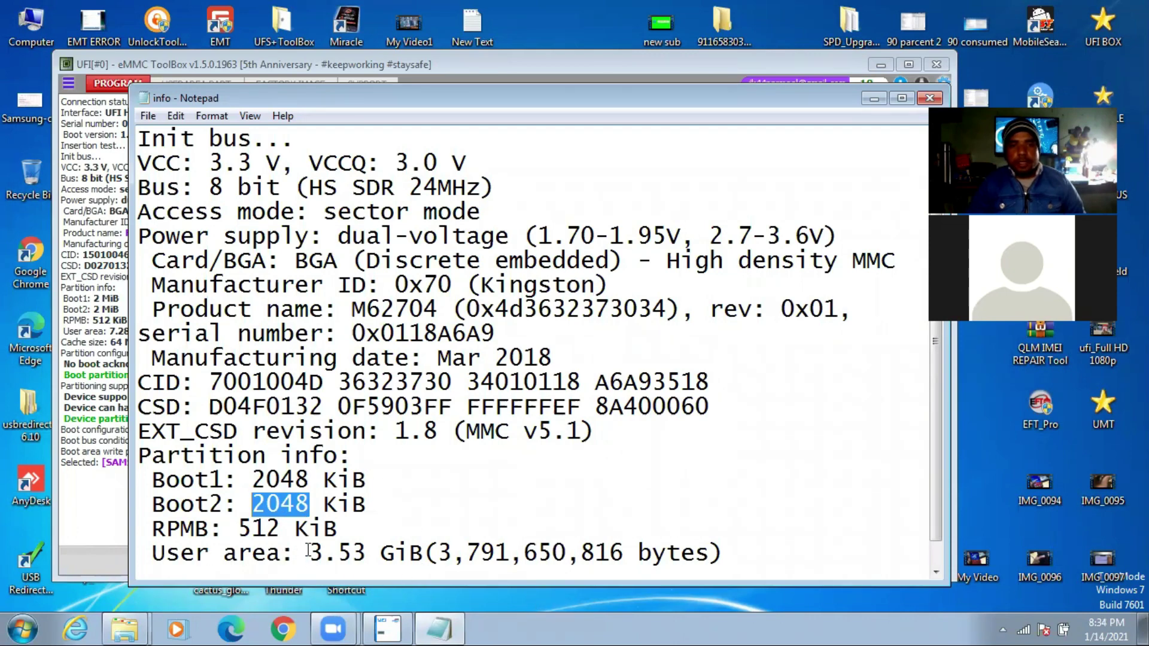
left_click_drag(308, 550, 366, 549)
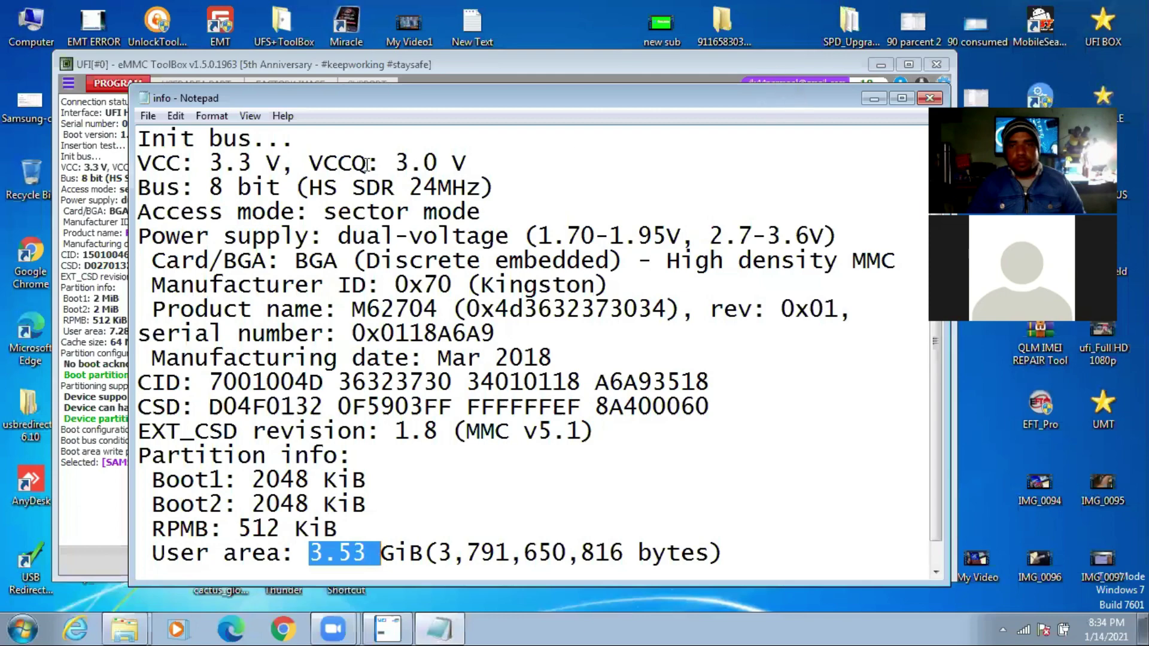
left_click(417, 506)
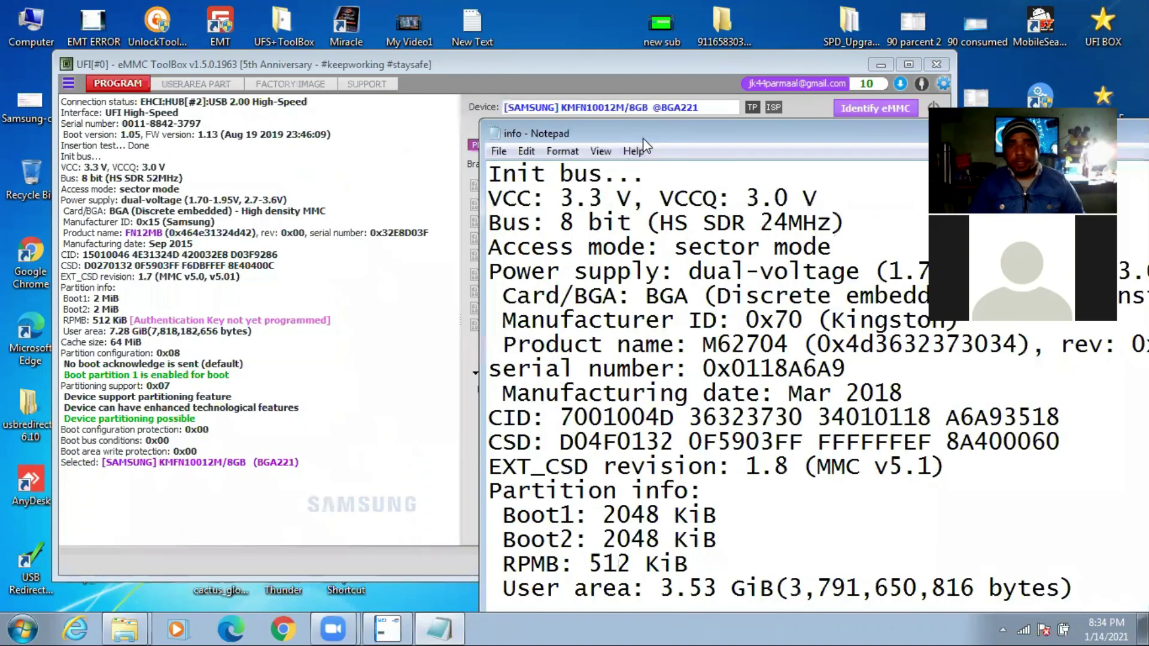
Bring UFI eMMC ToolBox in front of the info notes and review the available boot sizes without changing the selection.
left_click_drag(643, 134, 643, 106)
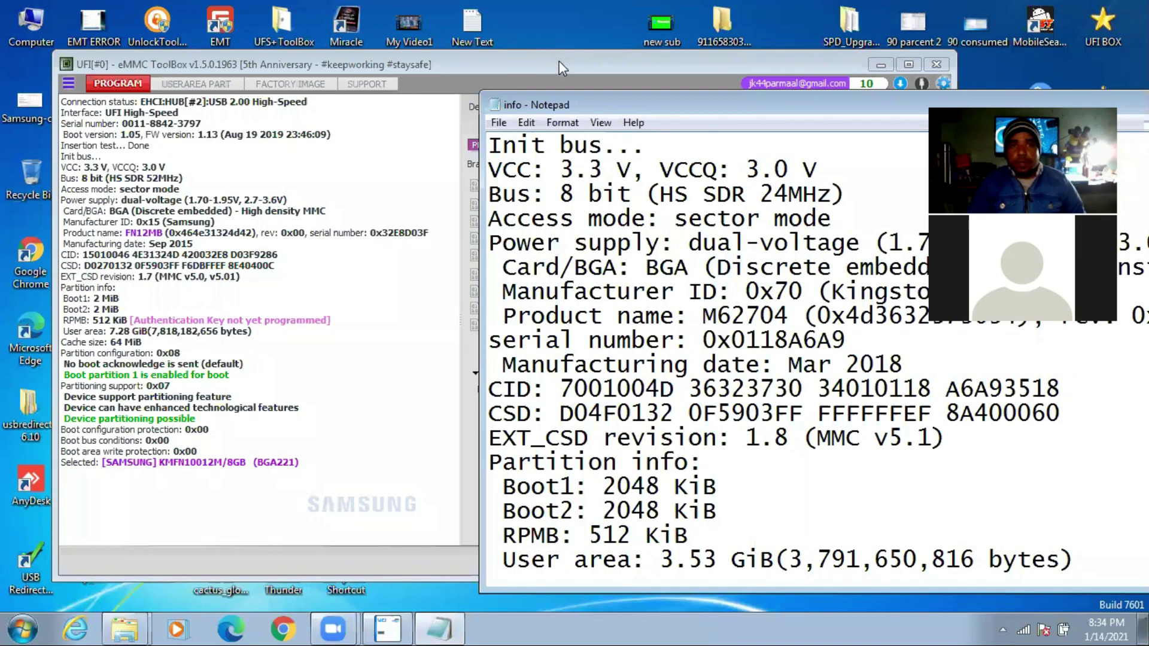
left_click(515, 71)
left_click_drag(572, 88, 643, 80)
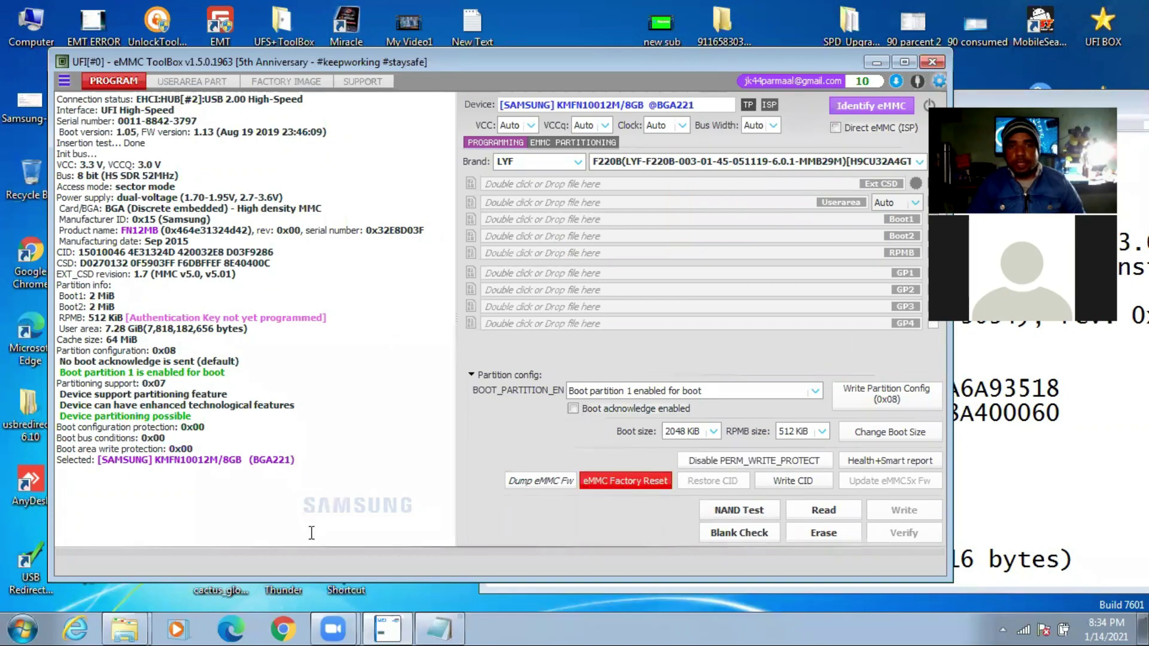
left_click(705, 431)
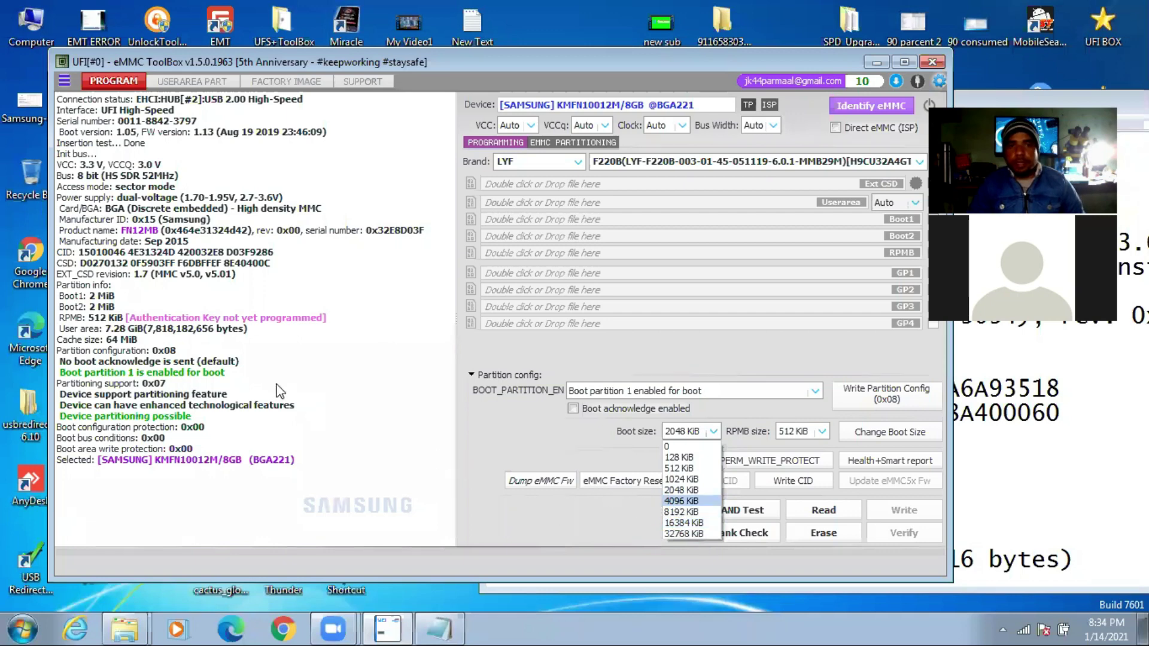
left_click(367, 429)
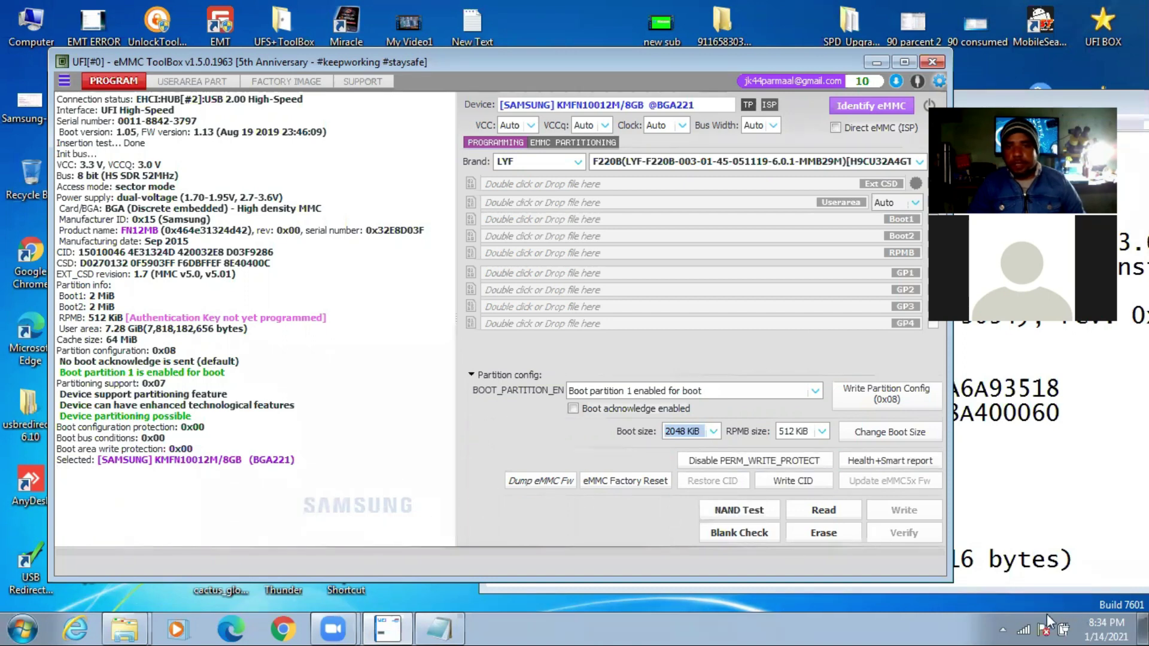
key("alt+Tab")
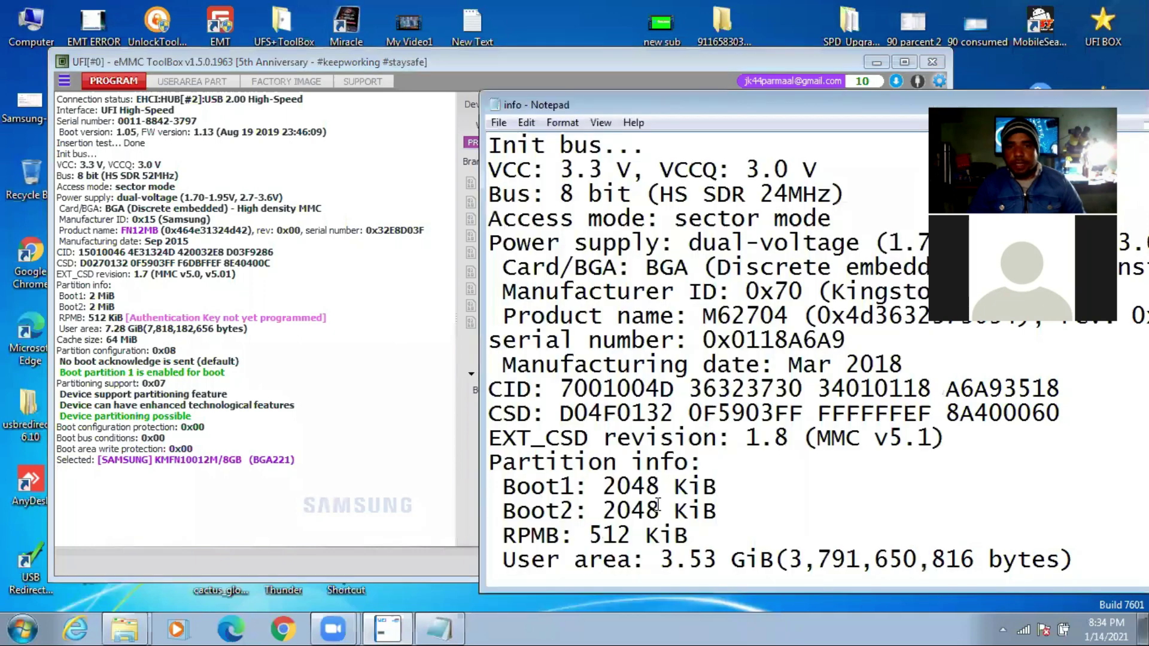
scroll(658, 505, "down", 1)
scroll(658, 504, "up", 1)
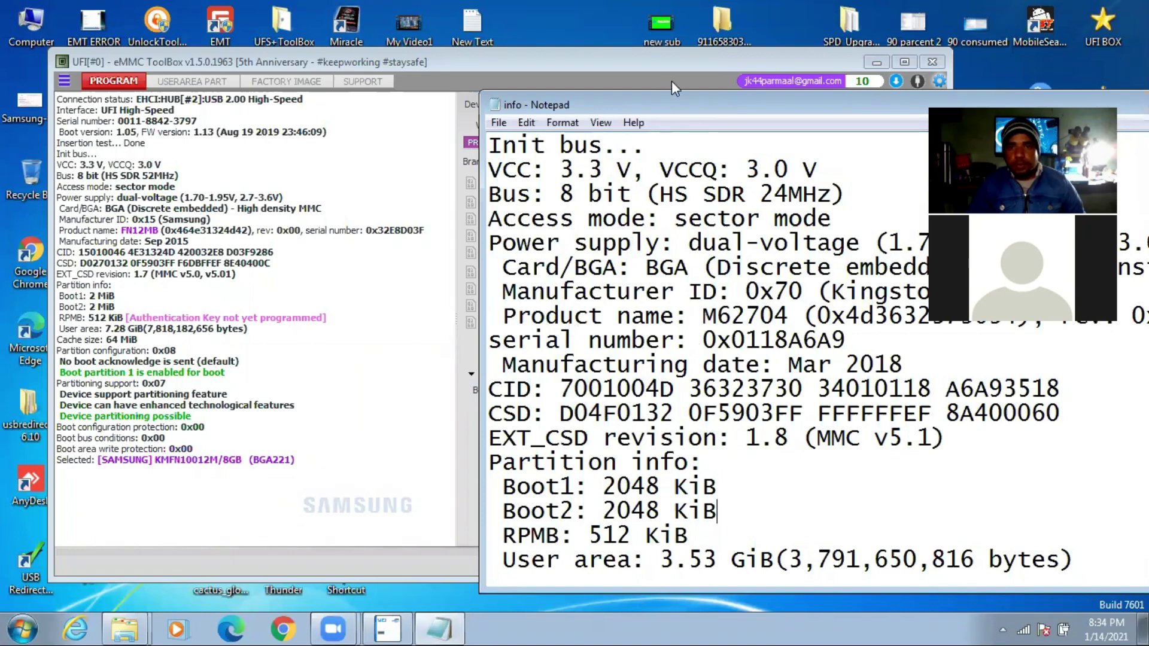
left_click_drag(560, 389, 587, 390)
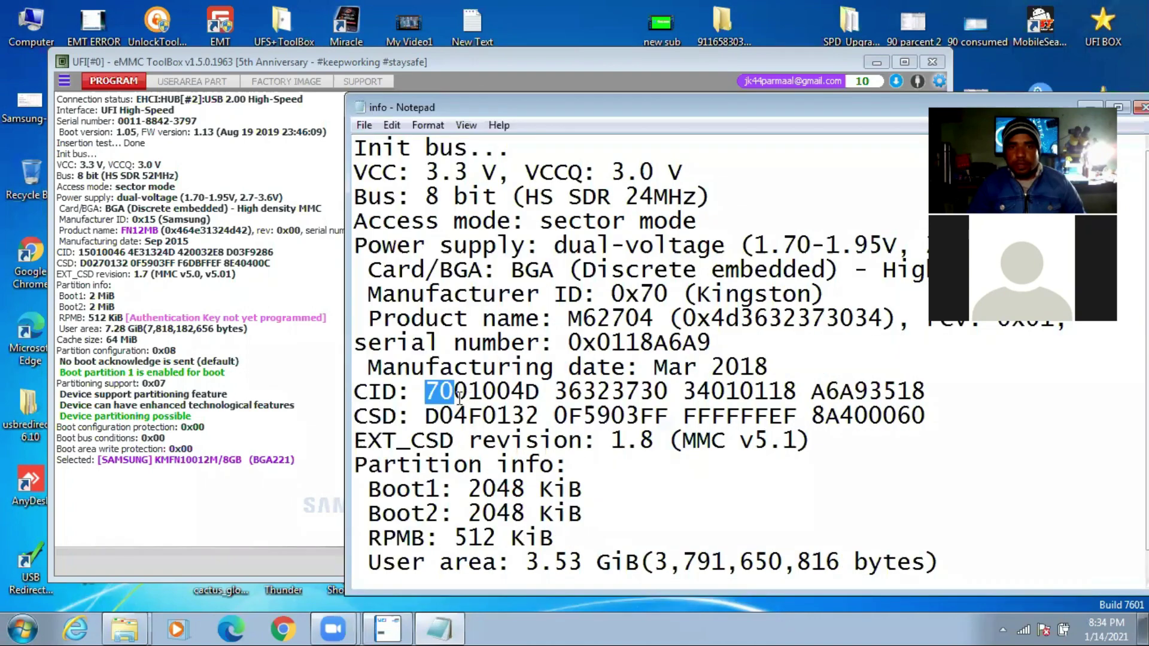
left_click(780, 400, "shift")
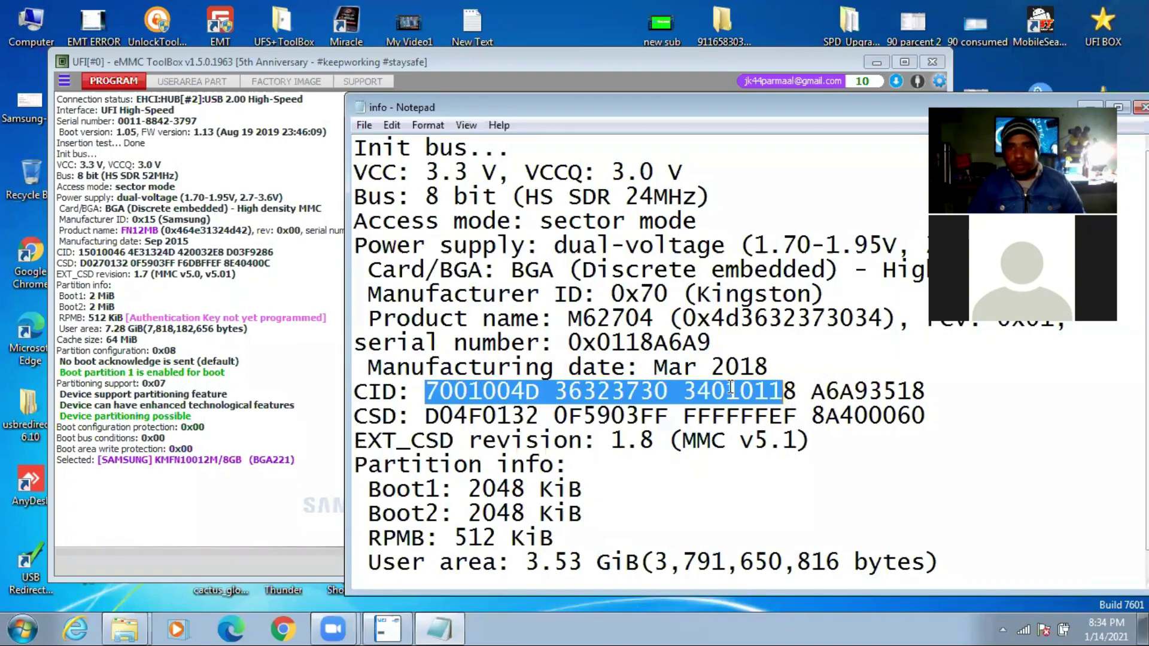
left_click_drag(798, 392, 424, 400)
right_click(478, 395)
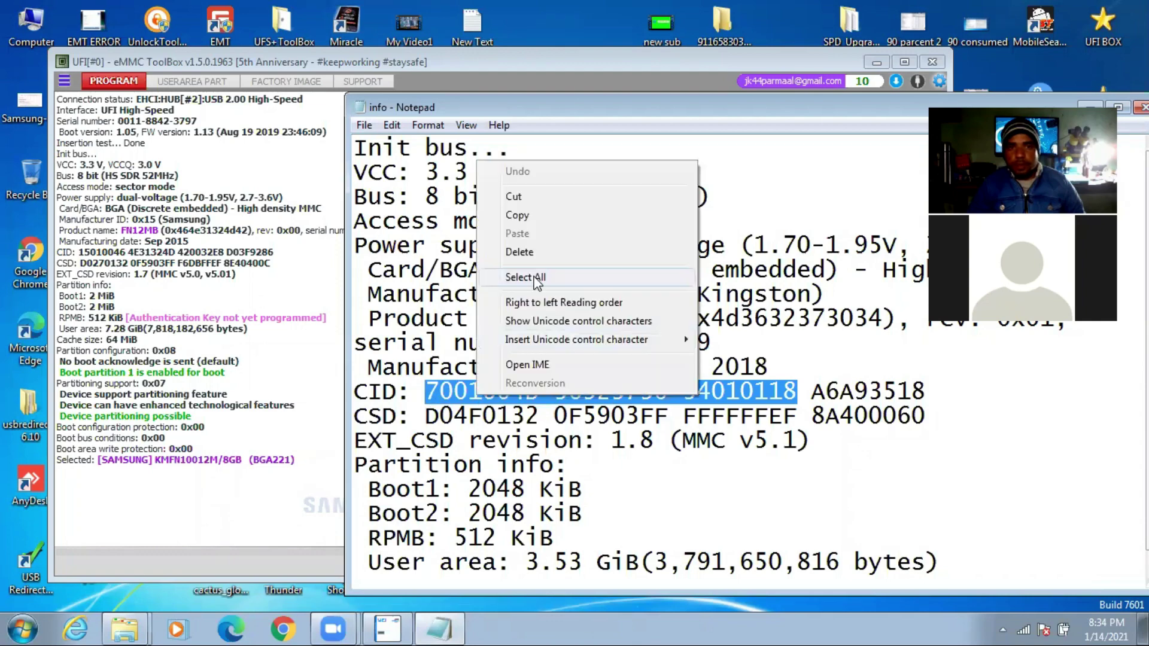
left_click(517, 215)
key("alt+Tab")
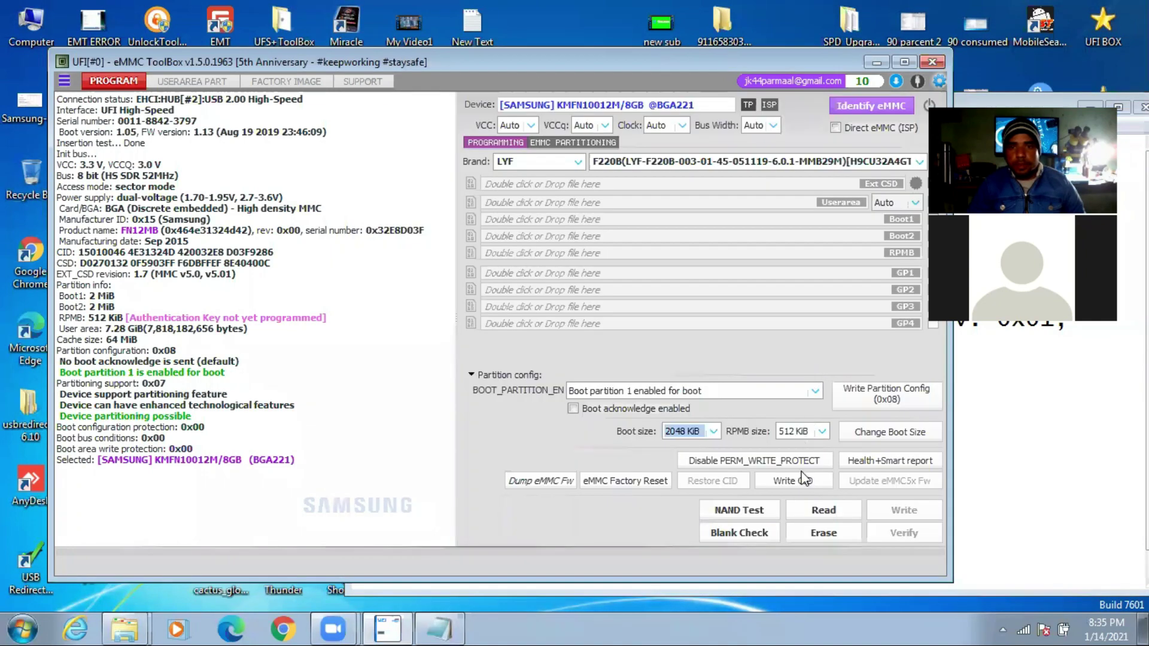
left_click(802, 482)
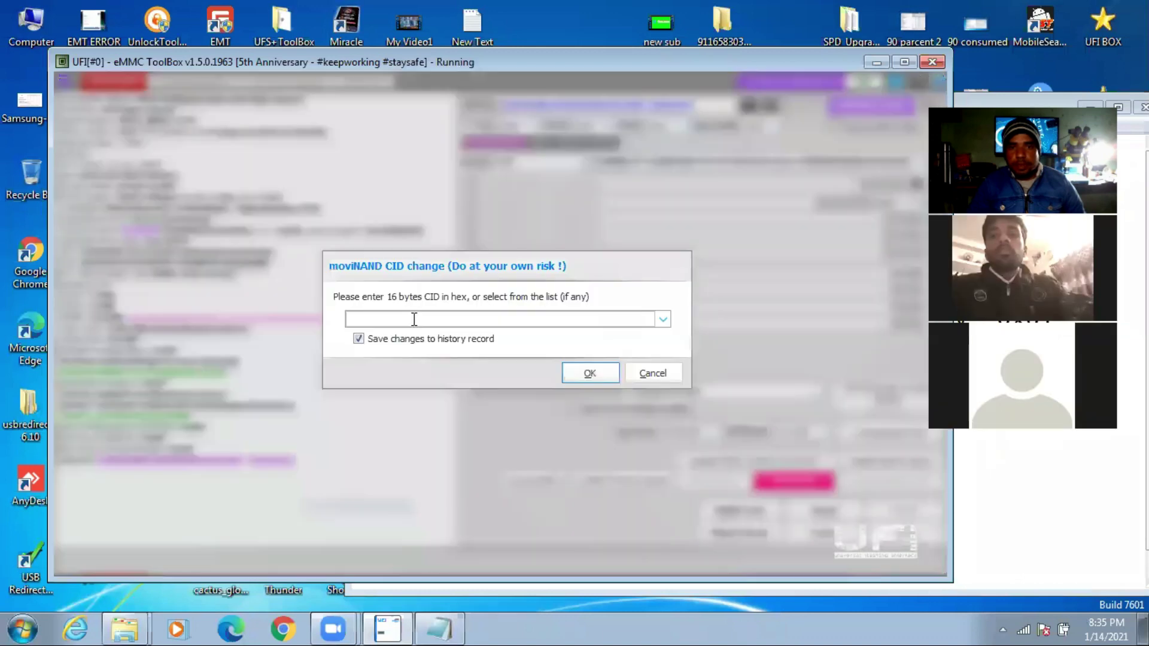
right_click(413, 320)
left_click(480, 396)
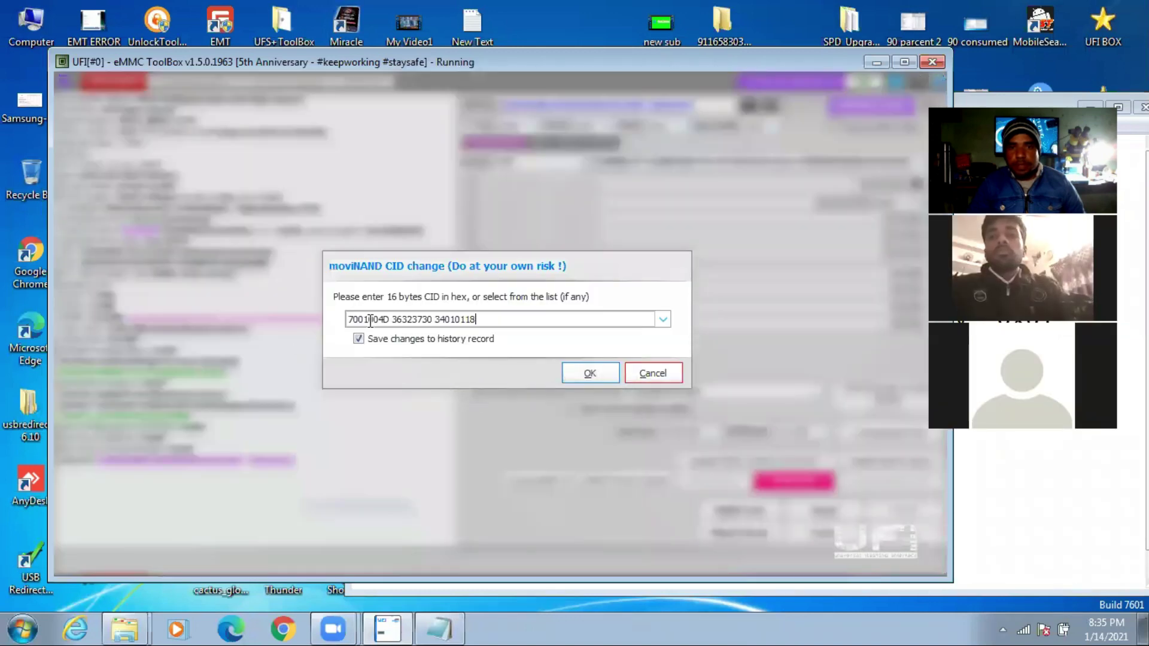
left_click(589, 376)
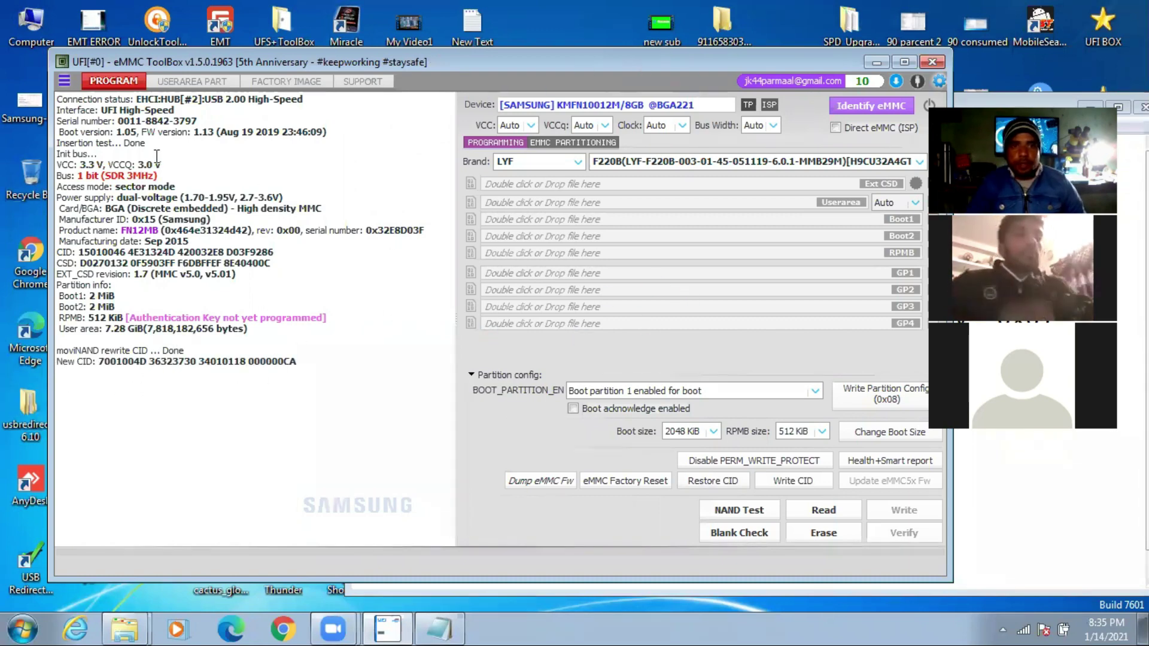
left_click(859, 108)
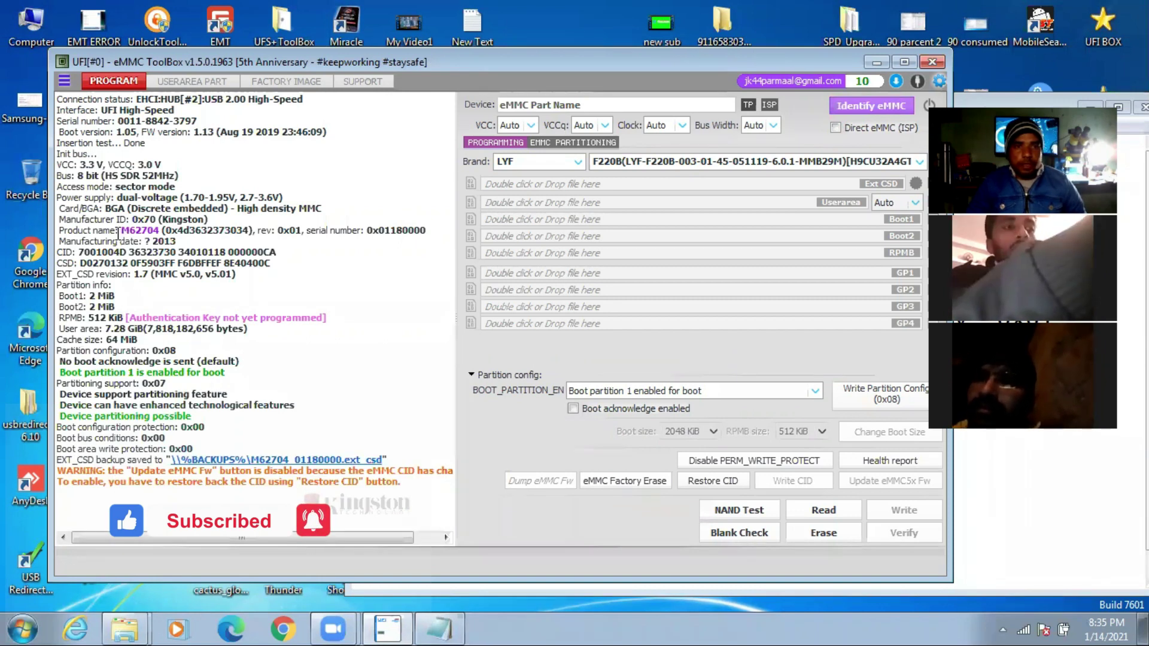
left_click_drag(191, 233, 115, 231)
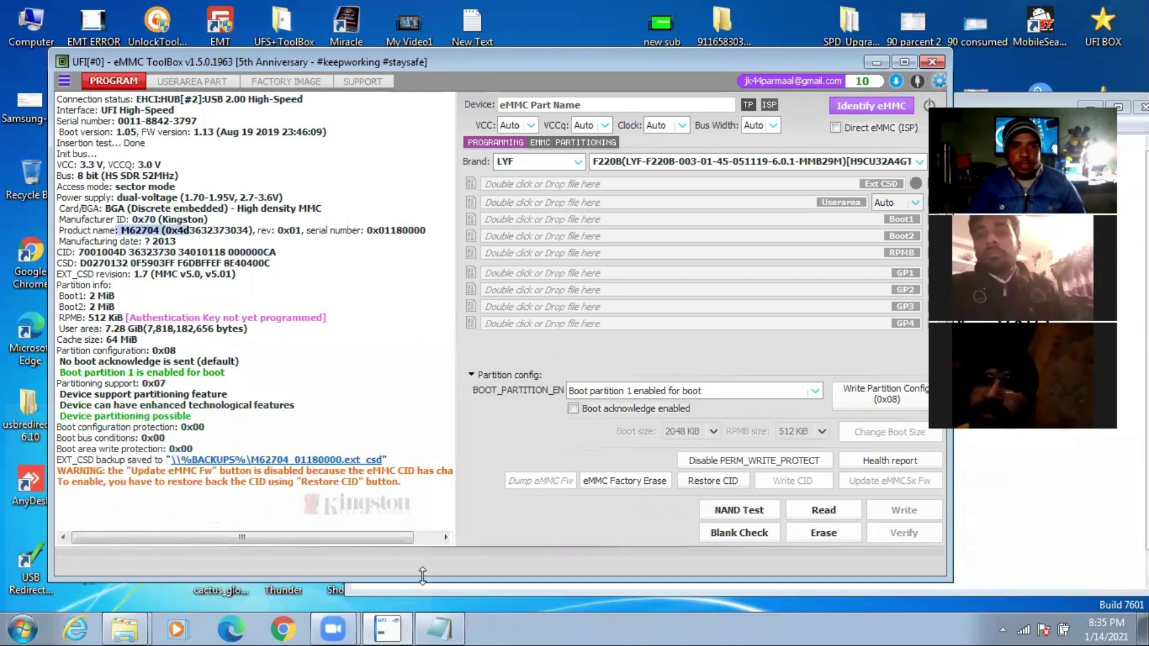
Switch to Notepad, shrink the info window and place it beside the identification log to compare the chip details.
left_click(439, 629)
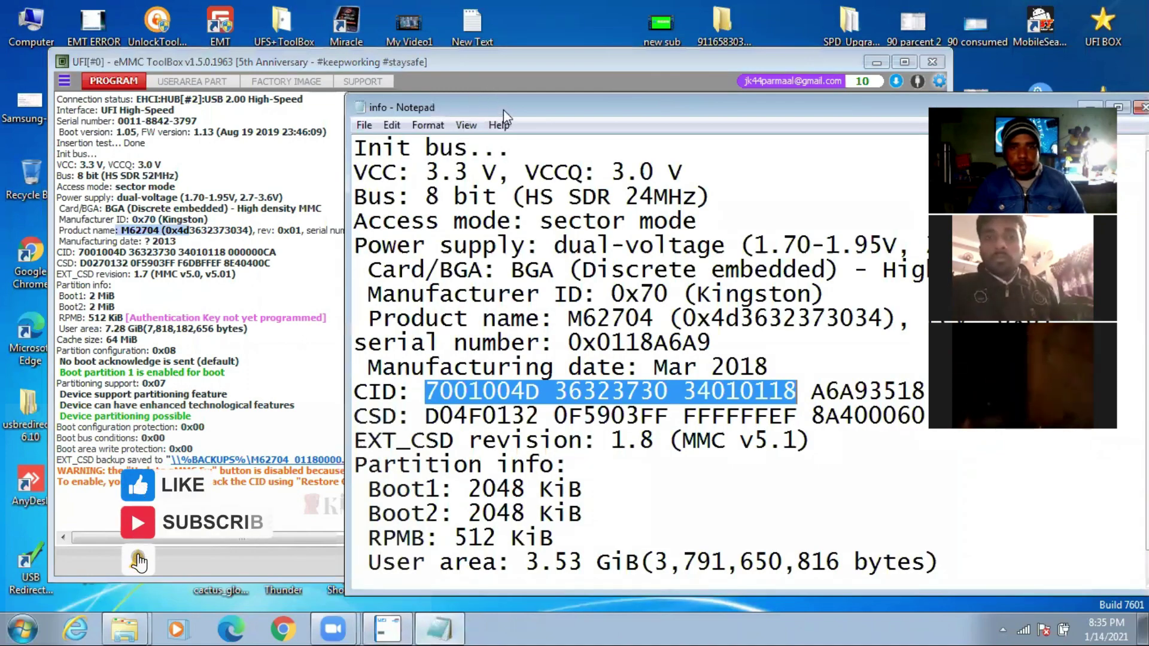
left_click_drag(504, 110, 188, 65)
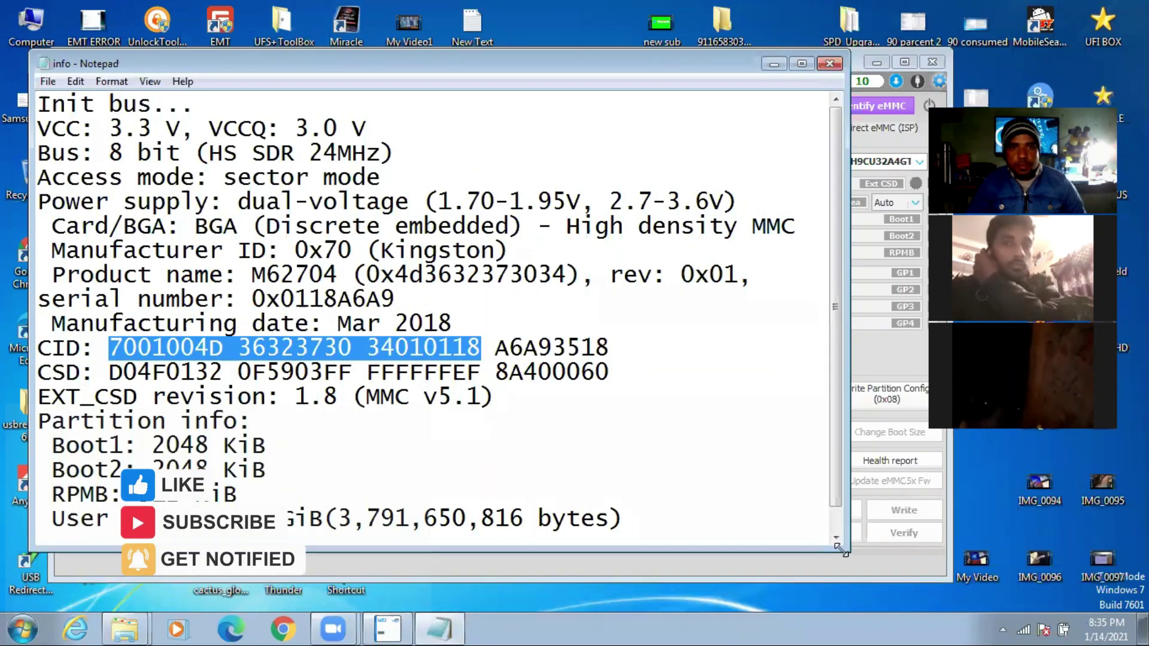
left_click_drag(841, 550, 530, 444)
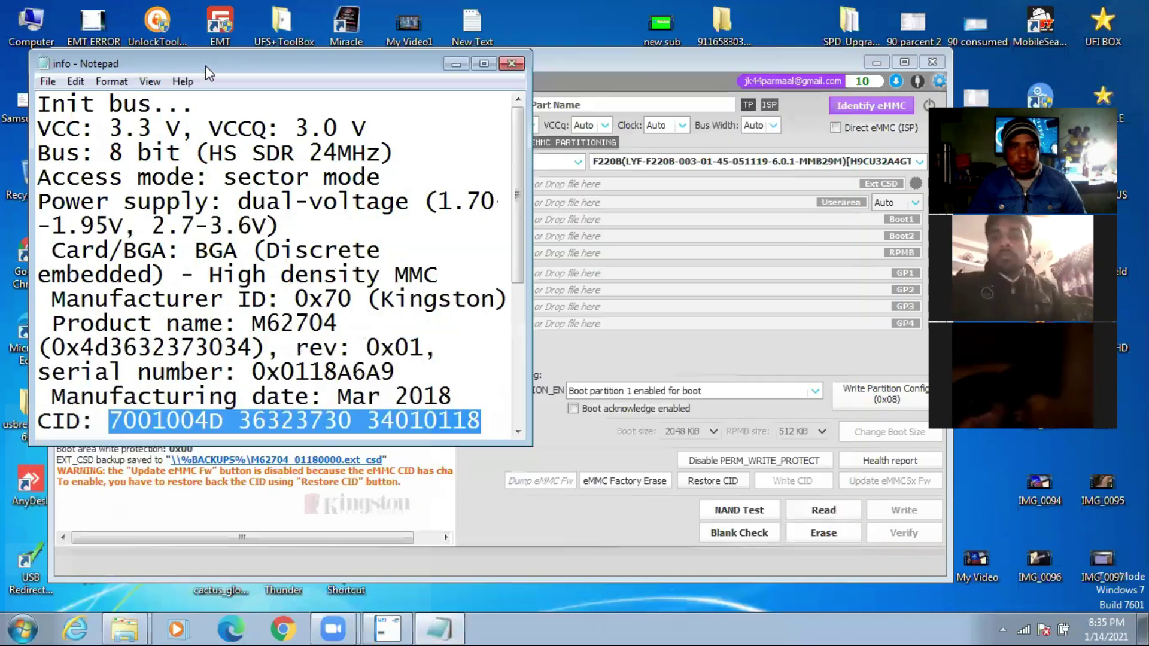
left_click_drag(206, 73, 597, 113)
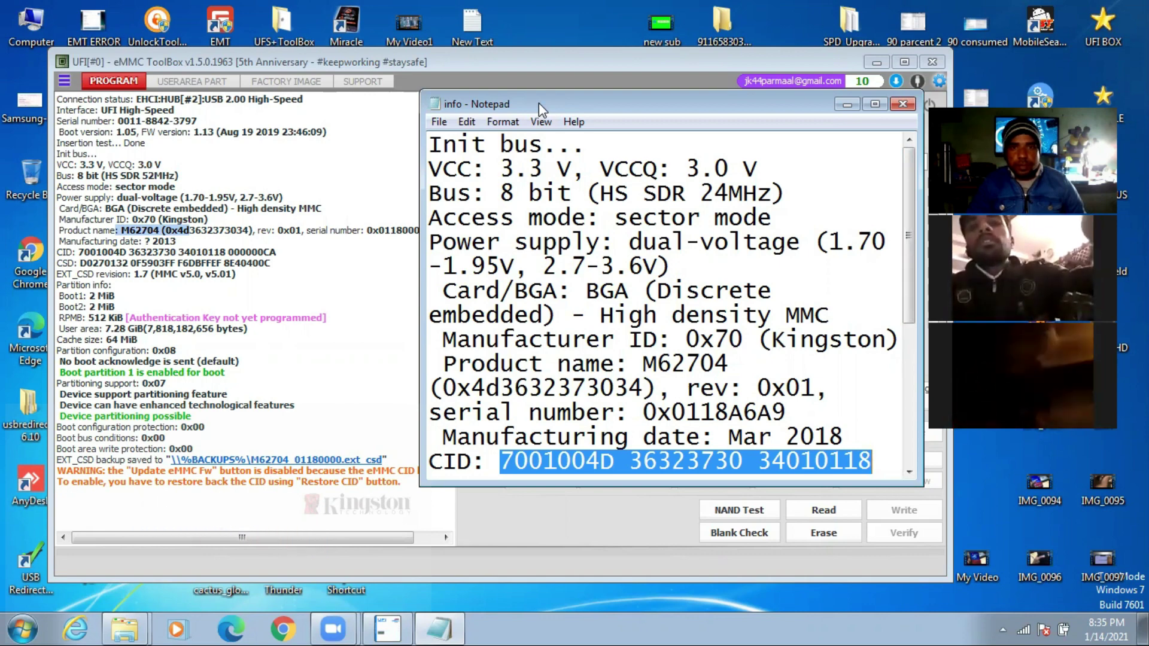
left_click_drag(539, 102, 476, 106)
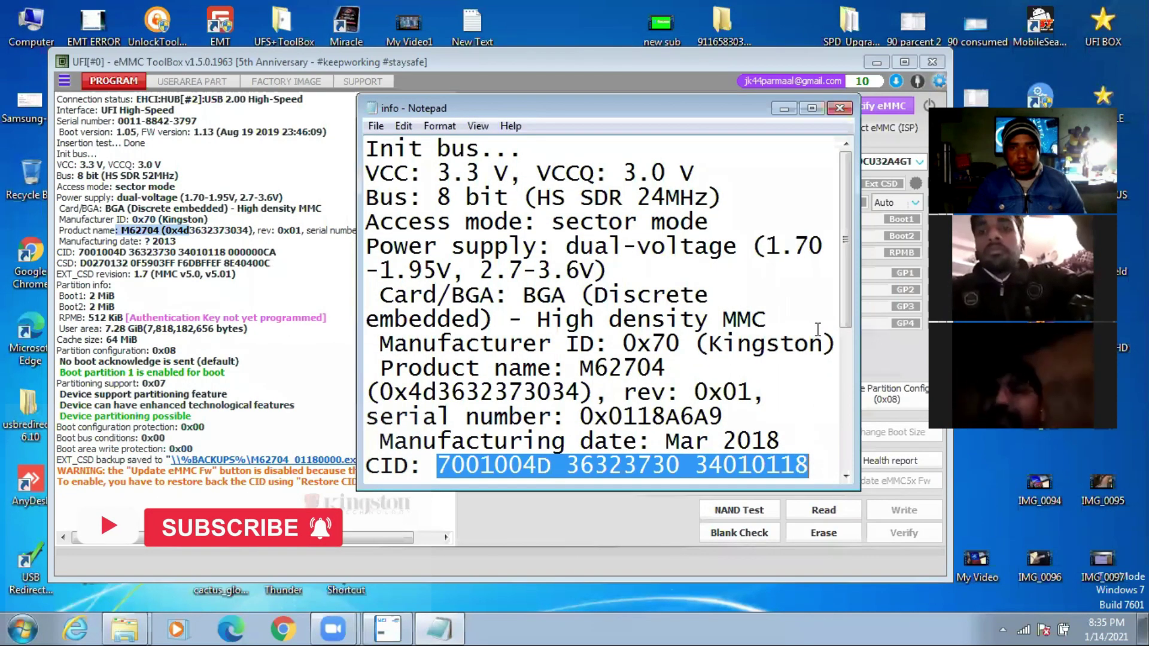
left_click_drag(843, 294, 843, 314)
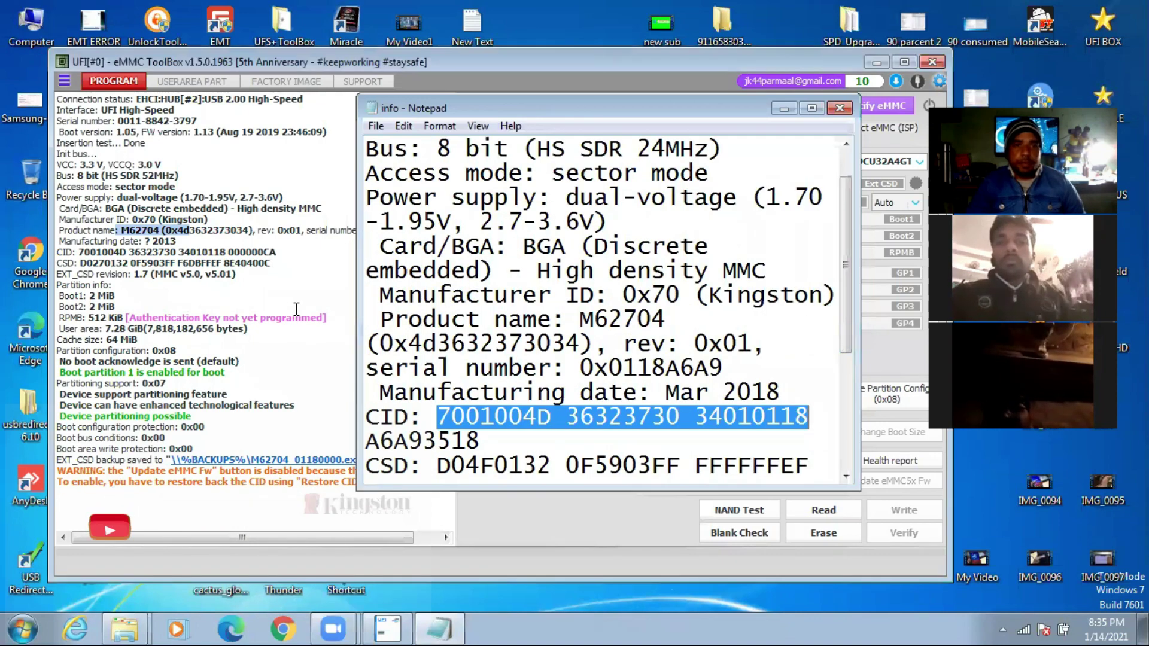
Highlight the RPMB authentication key note and the changed-CID warning in the eMMC ToolBox log.
double_click(328, 317)
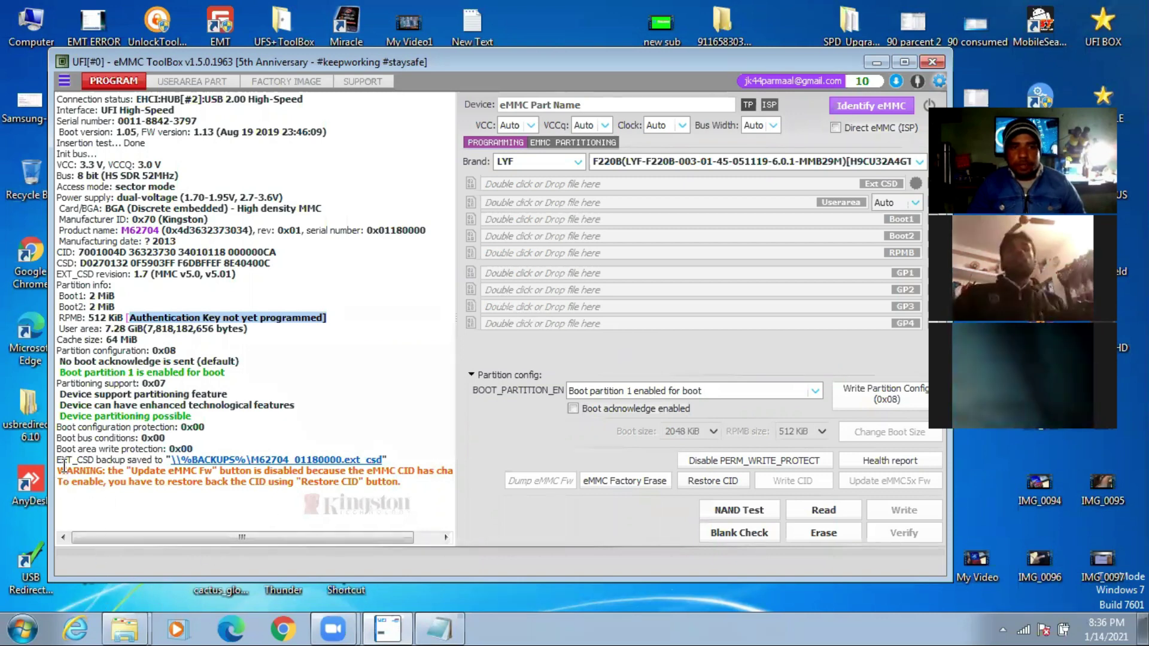
triple_click(341, 488)
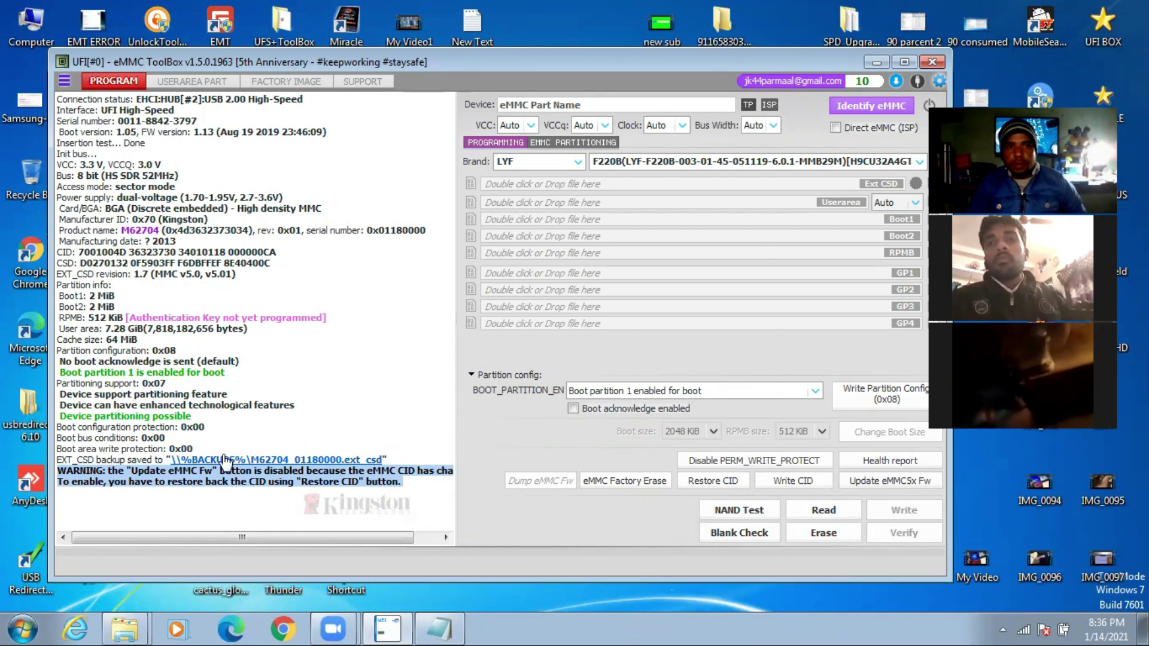
left_click(793, 481)
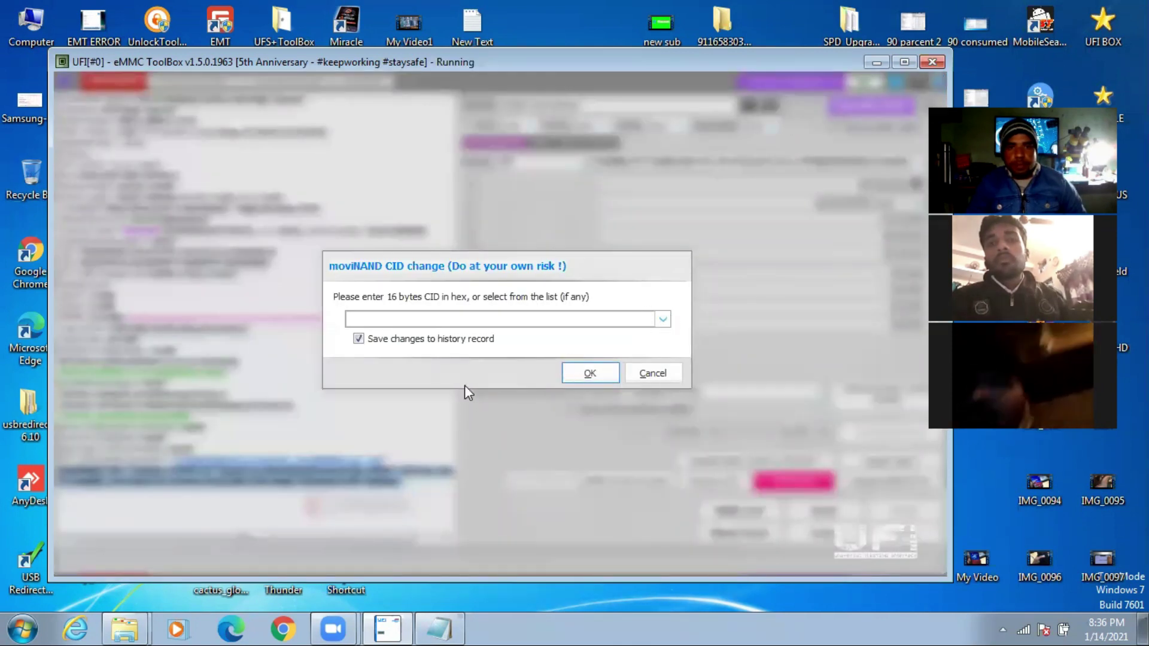
key("ctrl+v")
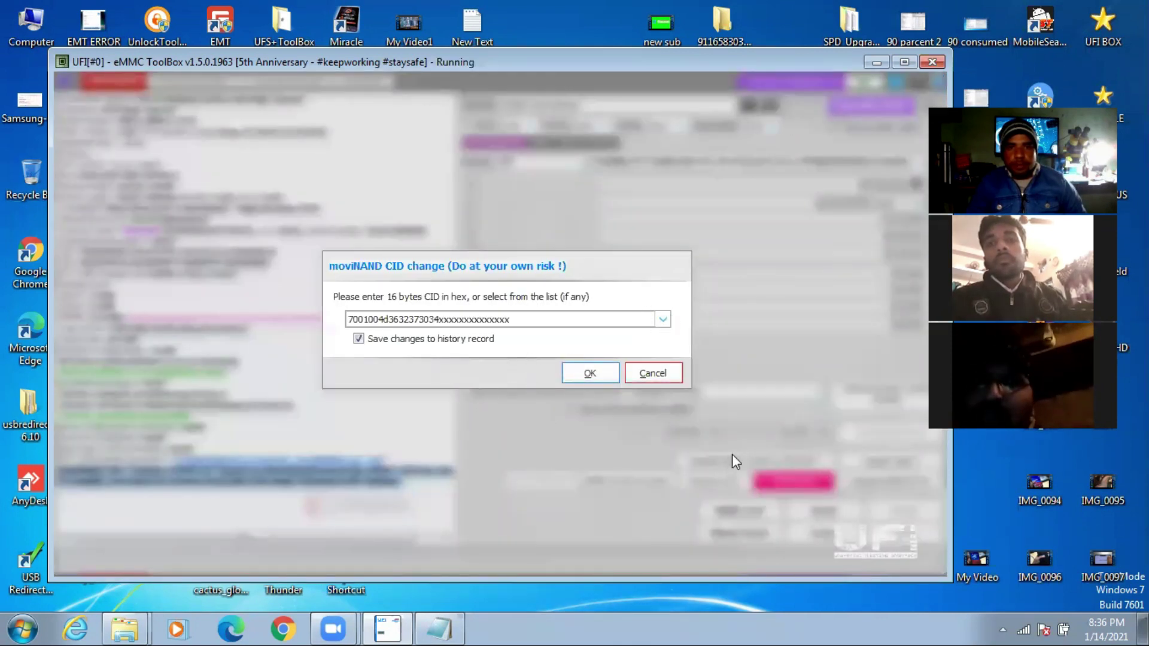
left_click(578, 378)
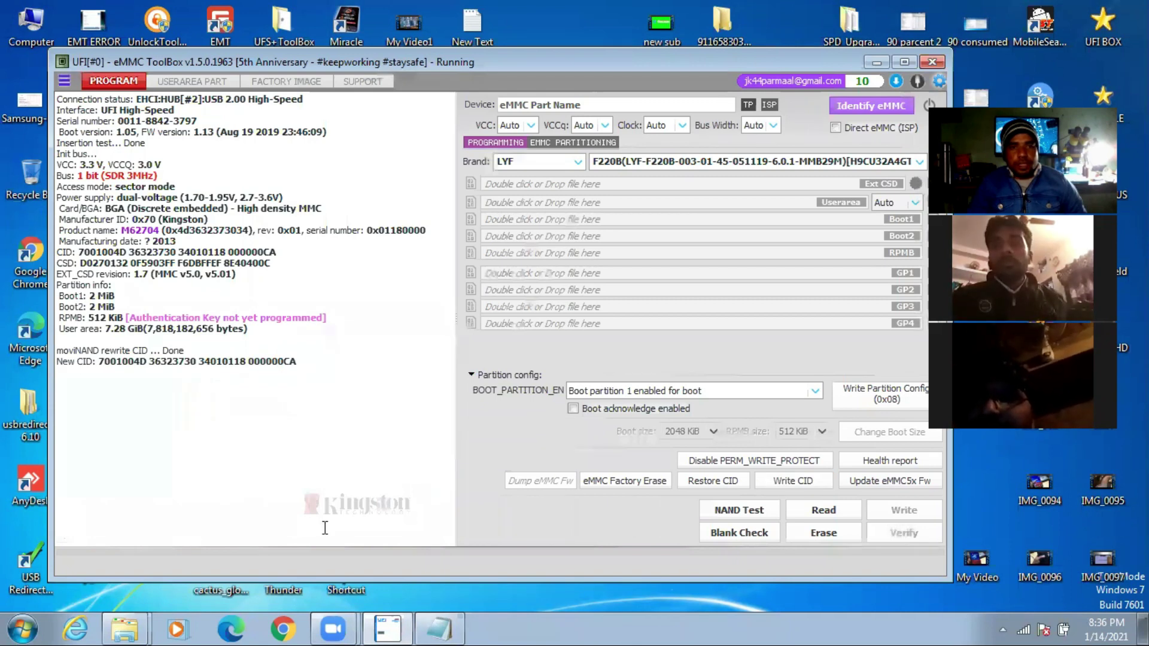
left_click(878, 110)
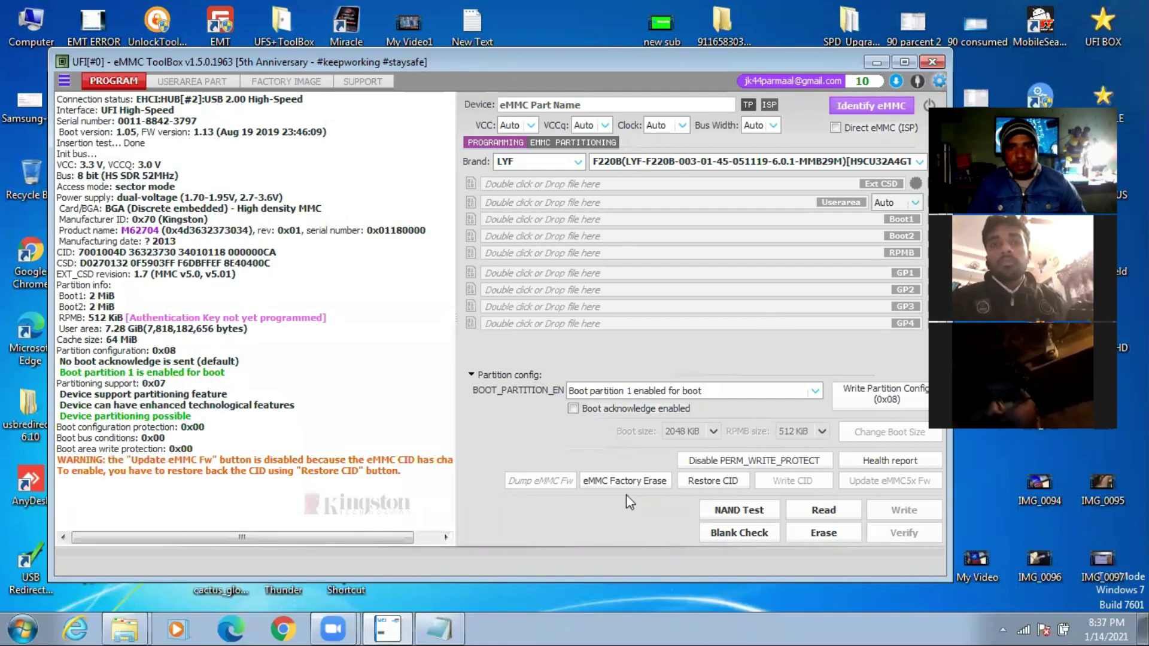
Restore the chip's original CID and highlight the Boot1 size in the log.
left_click(692, 483)
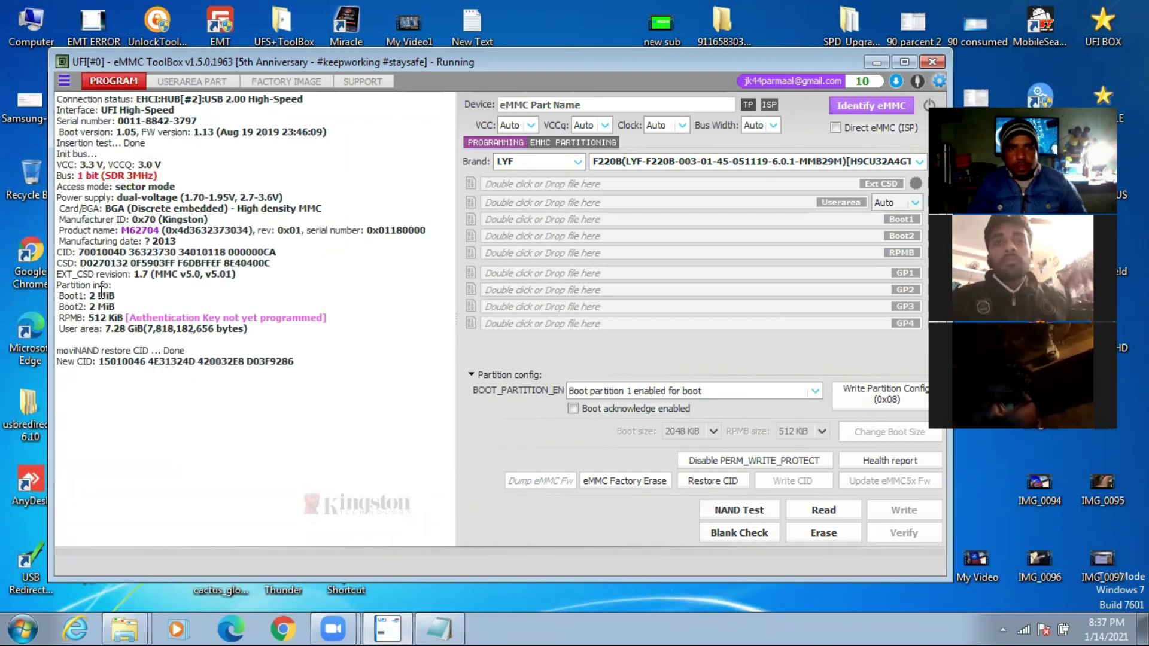
left_click_drag(90, 296, 132, 294)
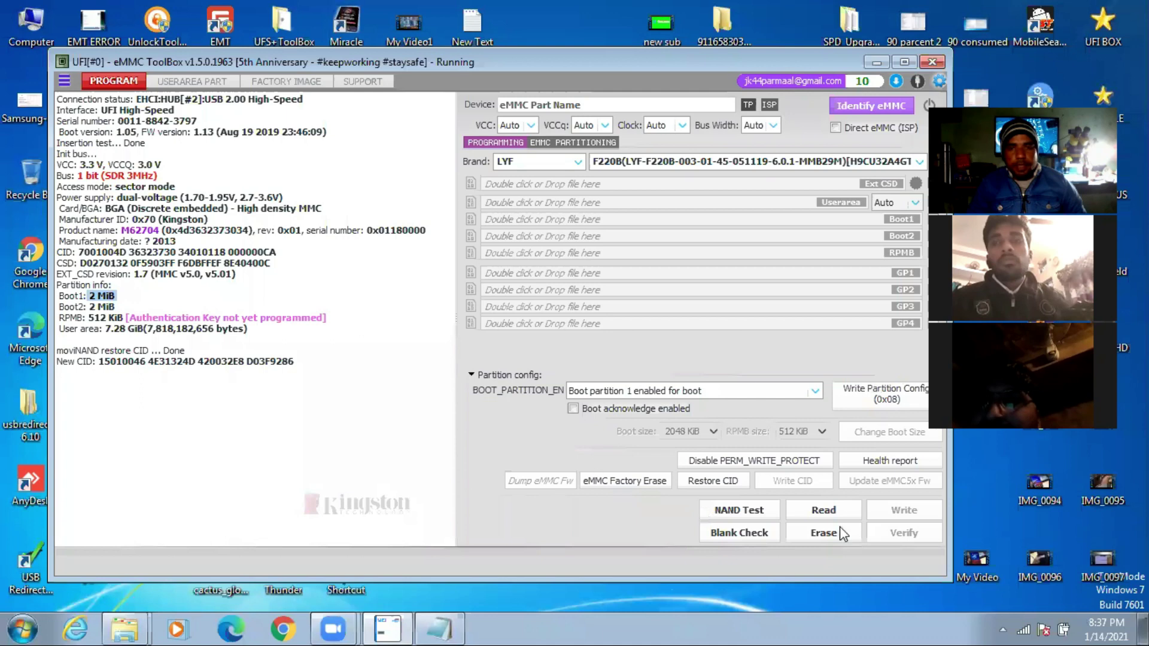
Switch to the Notepad info file, examine its CID and partition sizes against the log, and minimize it.
left_click(448, 627)
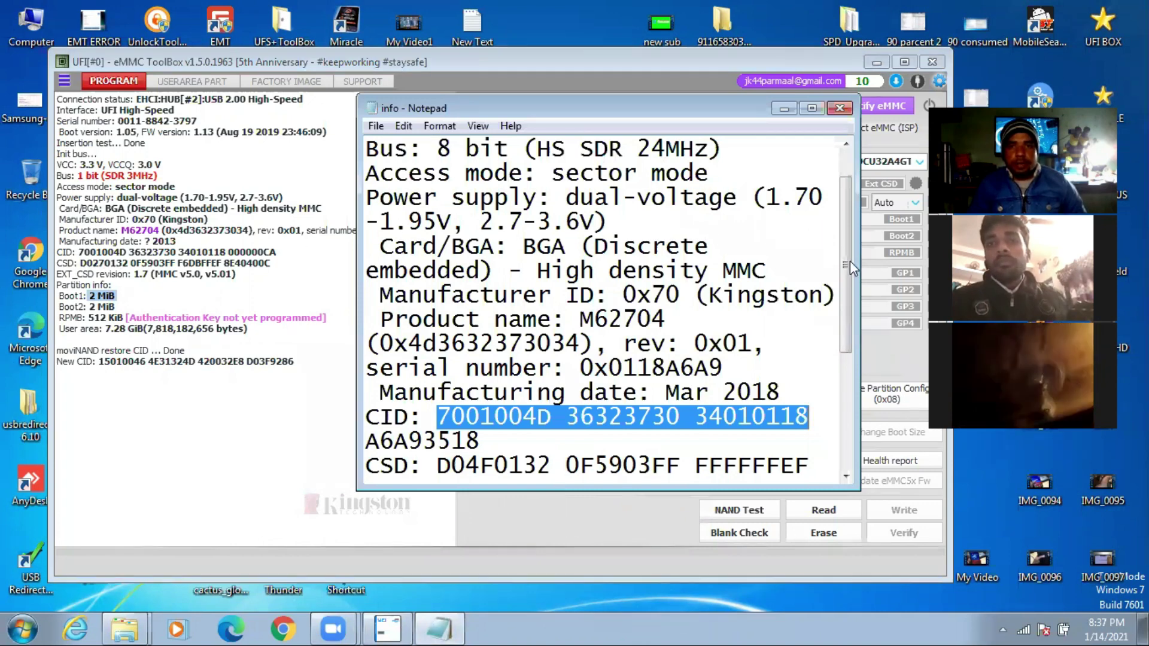
scroll(108, 308, "down", 1)
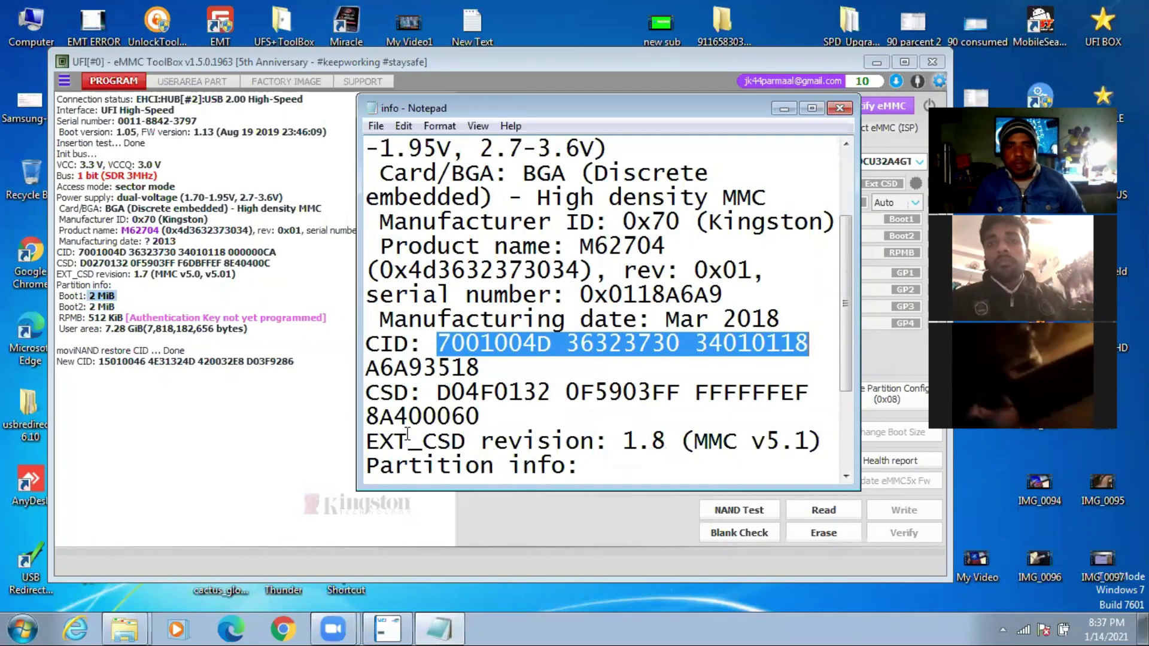
scroll(468, 411, "down", 2)
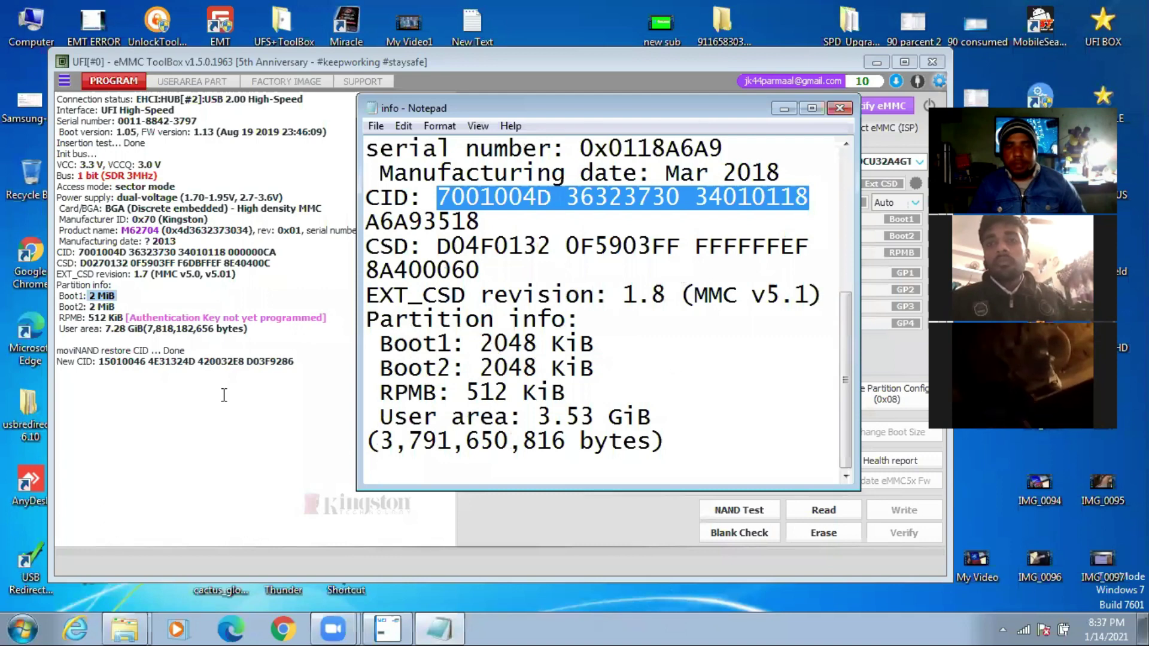
left_click(785, 111)
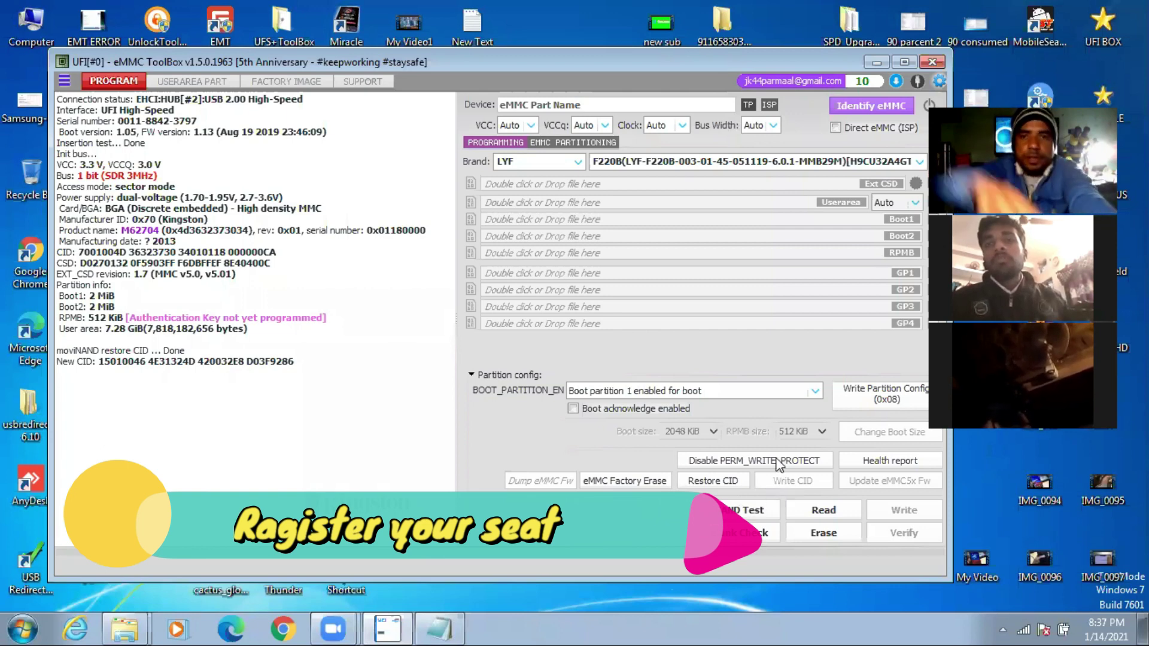
Write the P1J94M CID pattern fe014e50314a39344dxxxxxxxxxxxxxx to the chip and re-identify the eMMC.
left_click(796, 482)
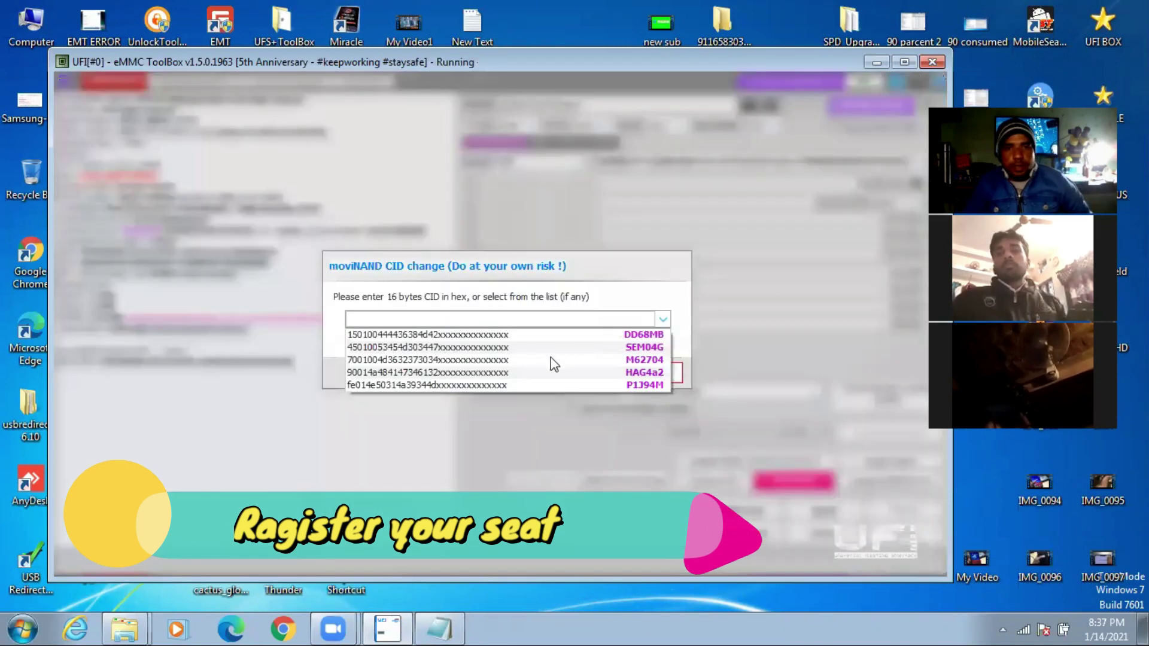
left_click(535, 384)
left_click(582, 373)
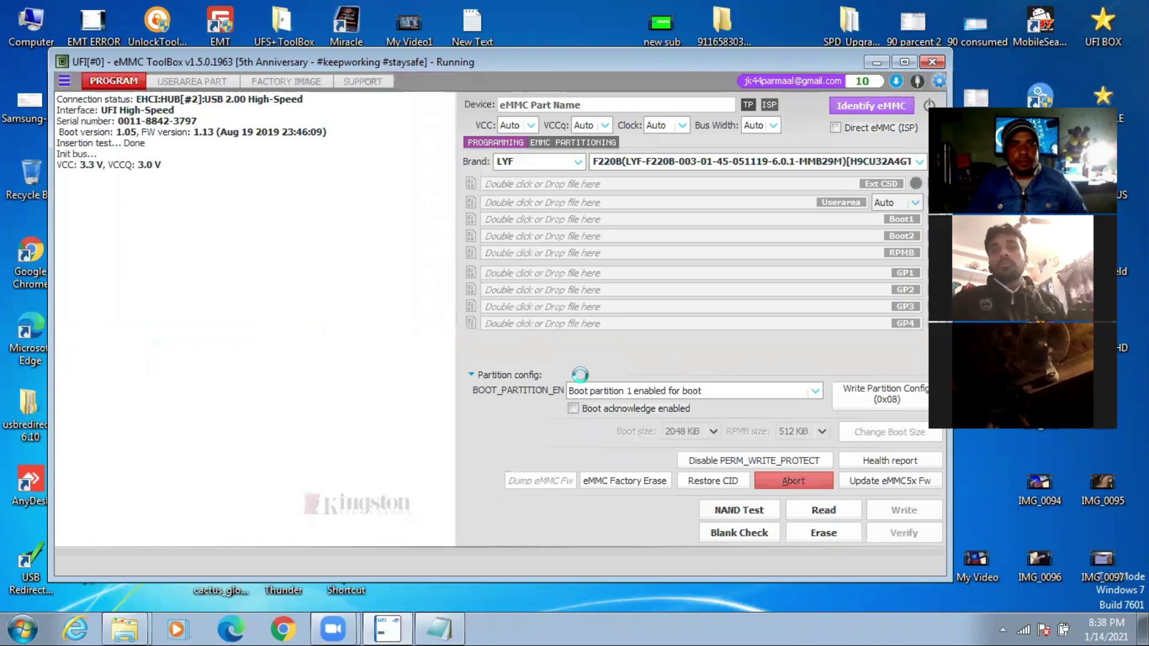
left_click(864, 106)
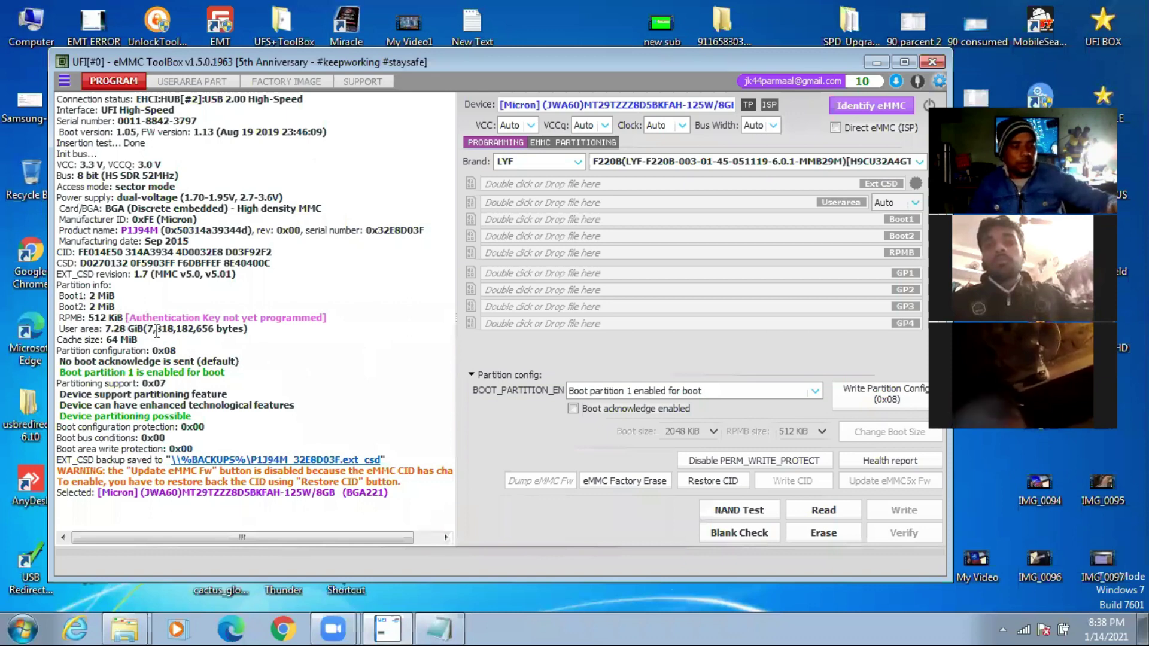
Highlight the partition sizes and the RPMB authentication key note in the identification log.
left_click_drag(157, 333, 59, 296)
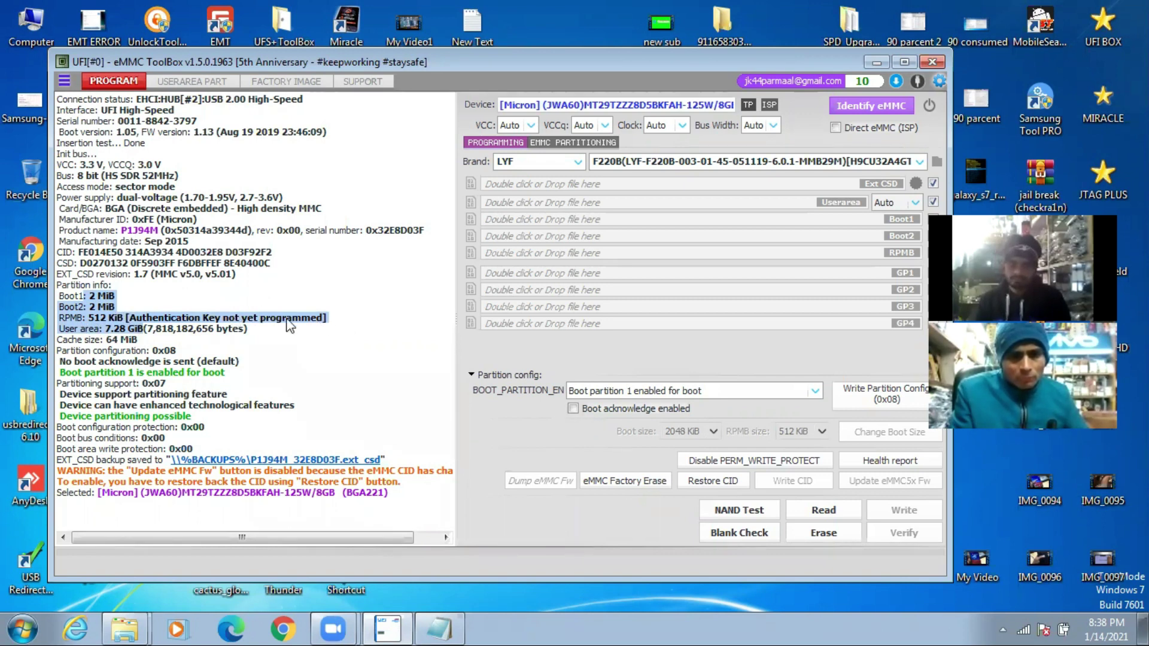
left_click_drag(335, 317, 71, 328)
left_click(188, 313)
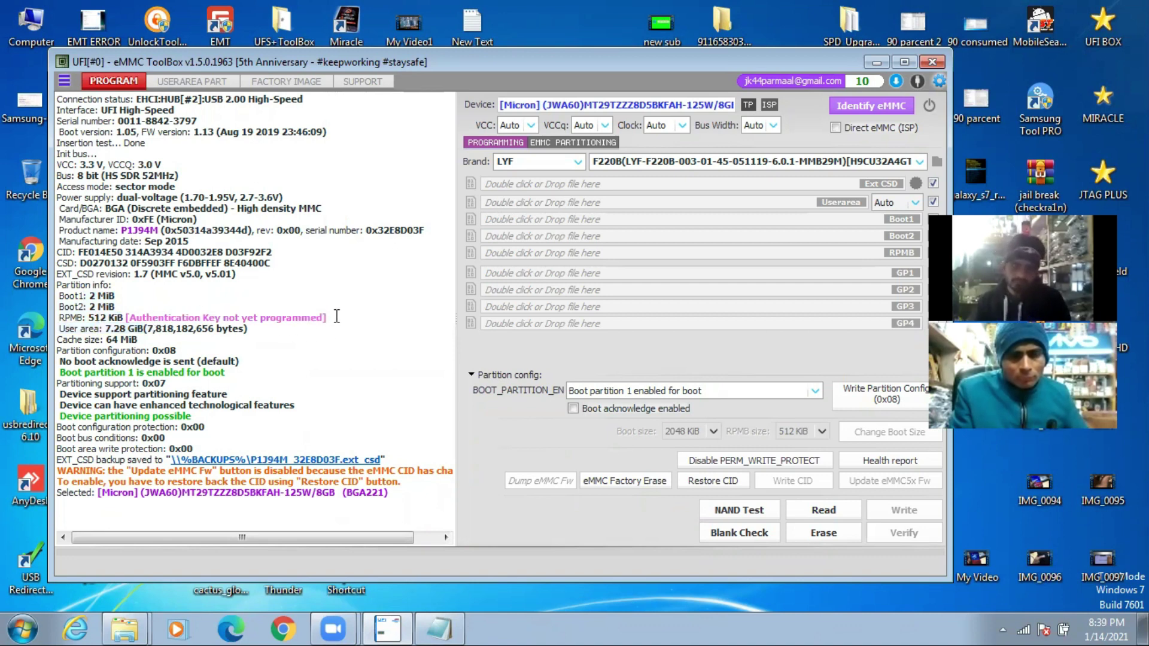
left_click_drag(335, 313, 129, 317)
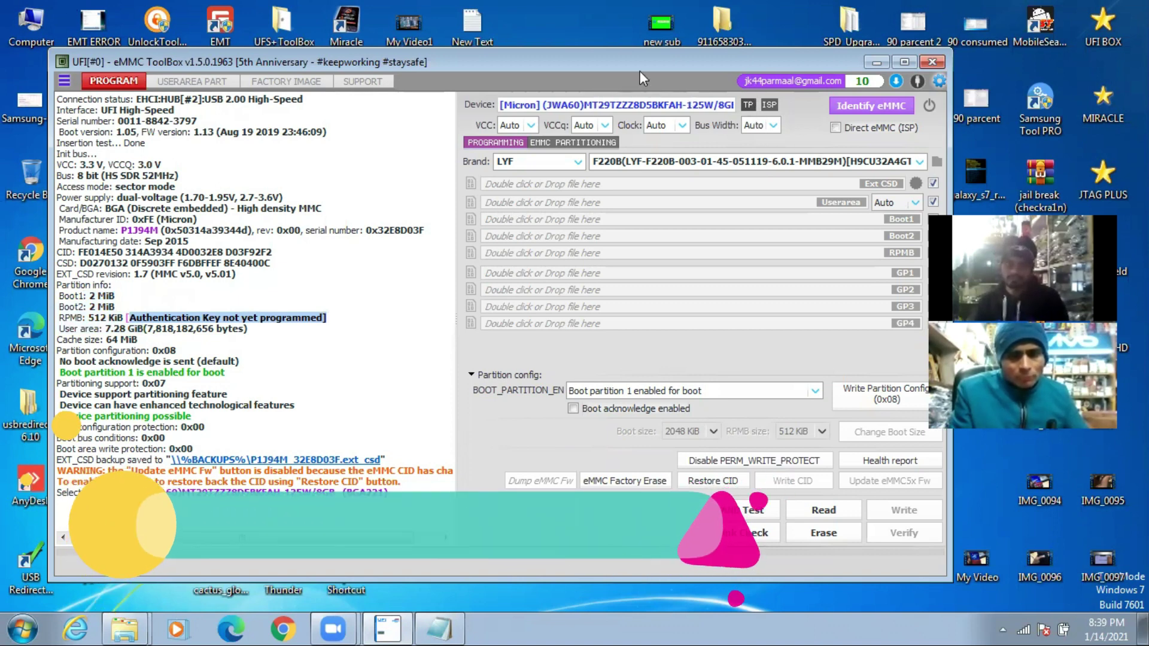
Maximize the ToolBox window to view the full log, restore its size, and highlight the CID value.
left_click_drag(640, 71, 613, 86)
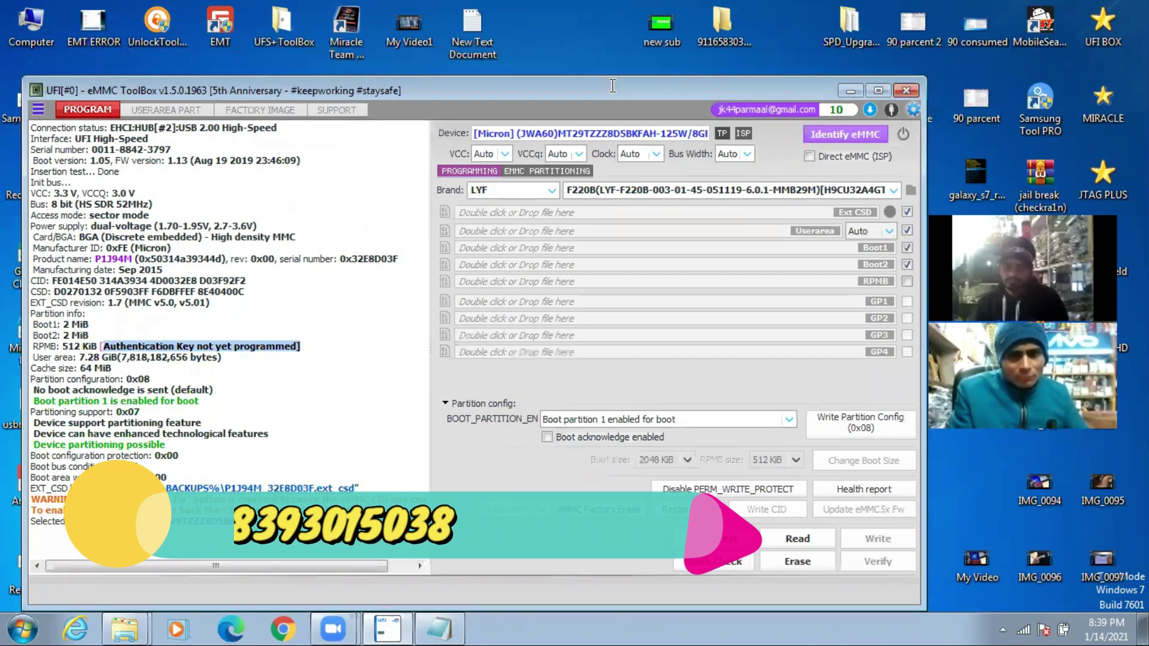
double_click(613, 86)
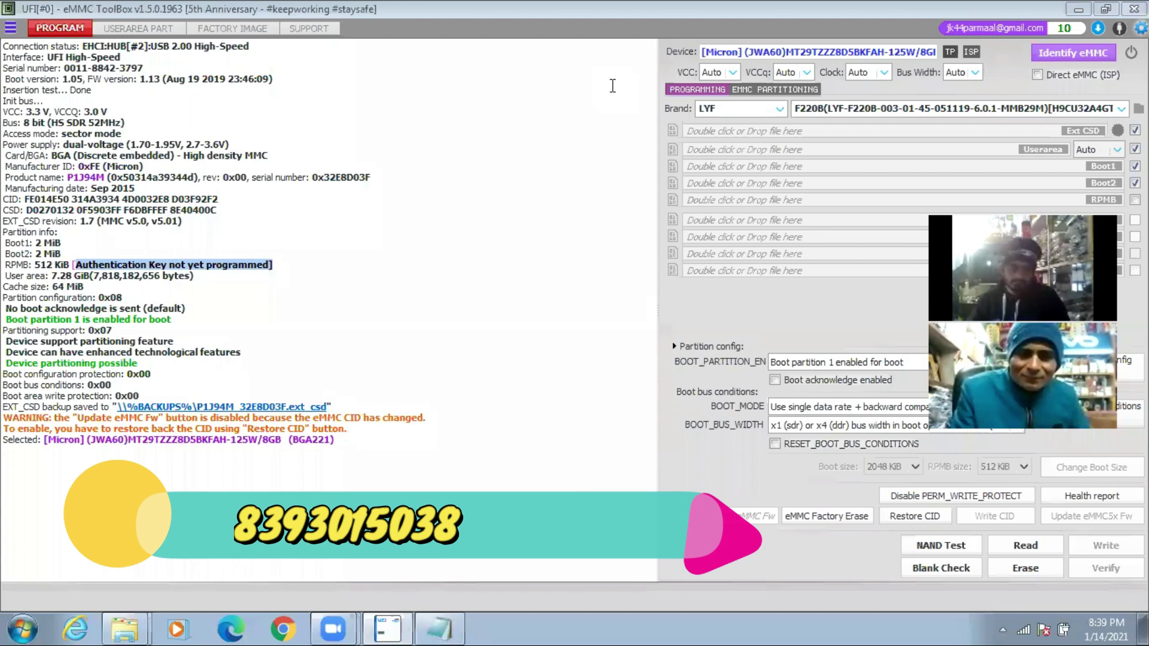
key("super+Down")
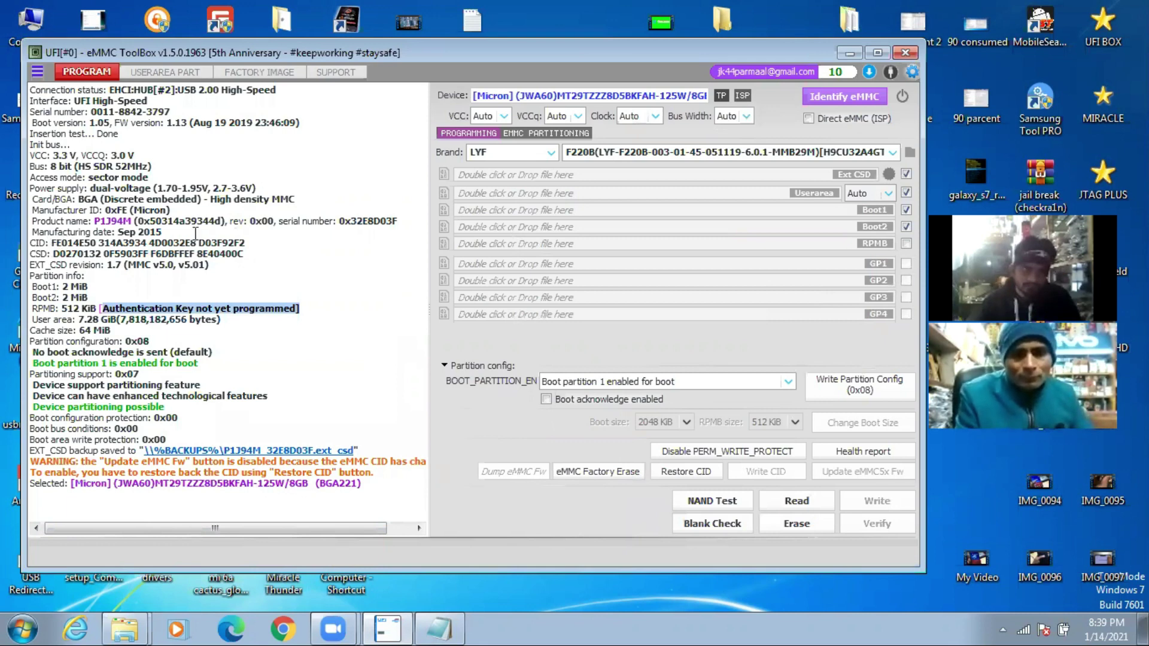
left_click_drag(75, 243, 247, 241)
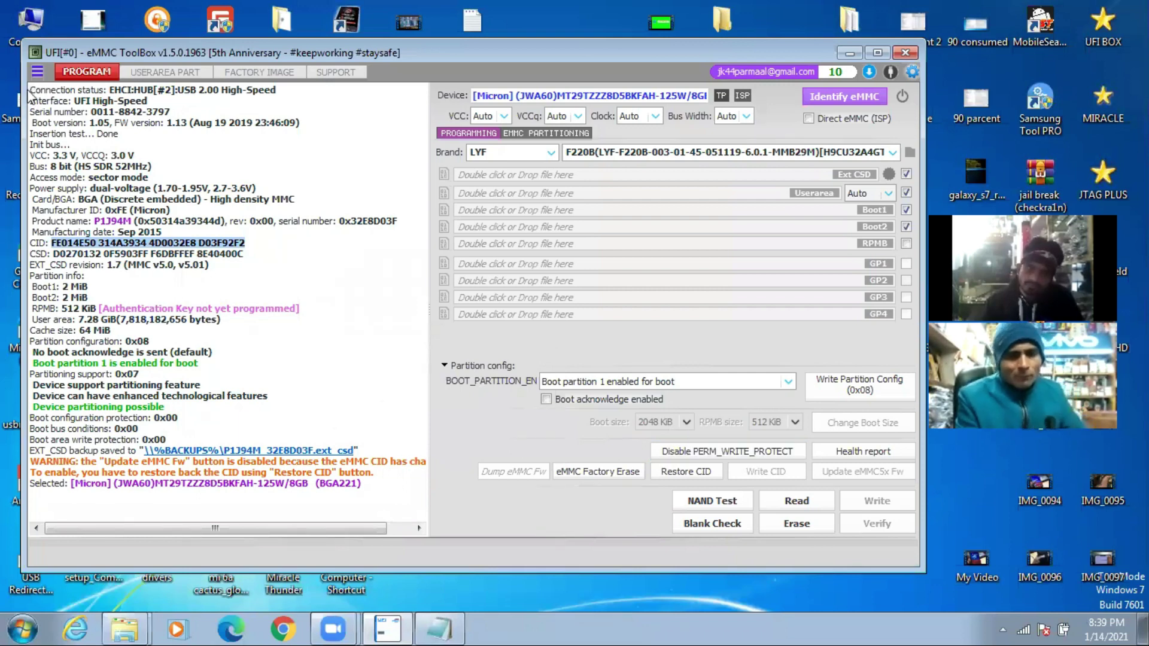
Select the entire identification log and copy it to the clipboard.
mouse_move(36, 85)
left_click_drag(36, 86, 439, 508)
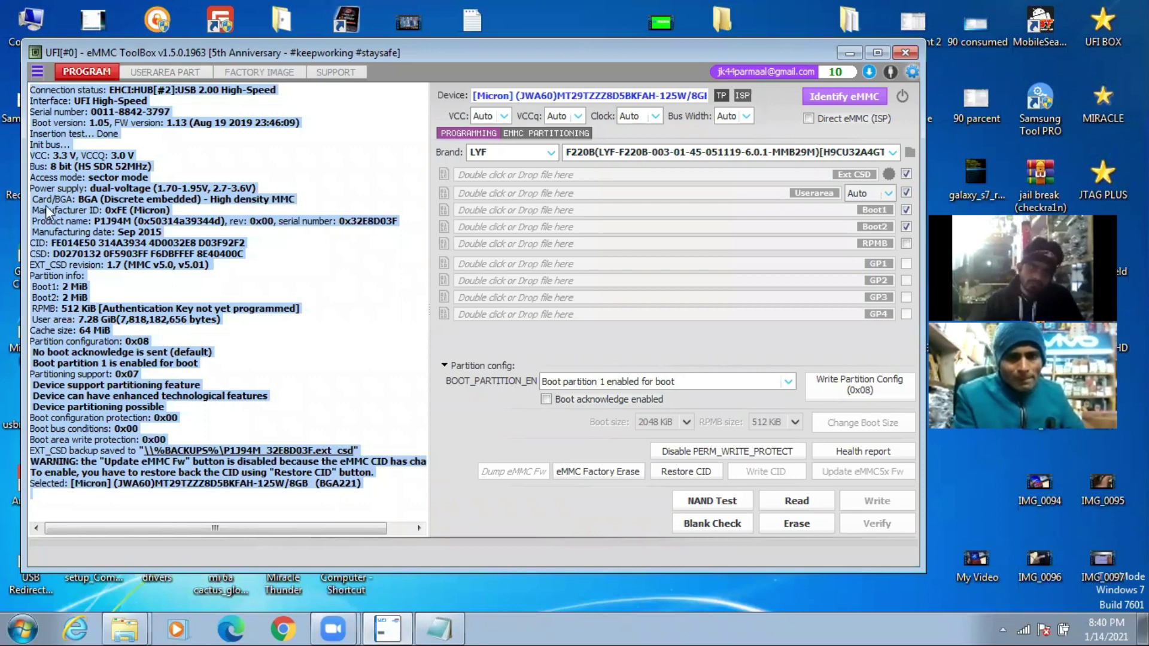
right_click(58, 224)
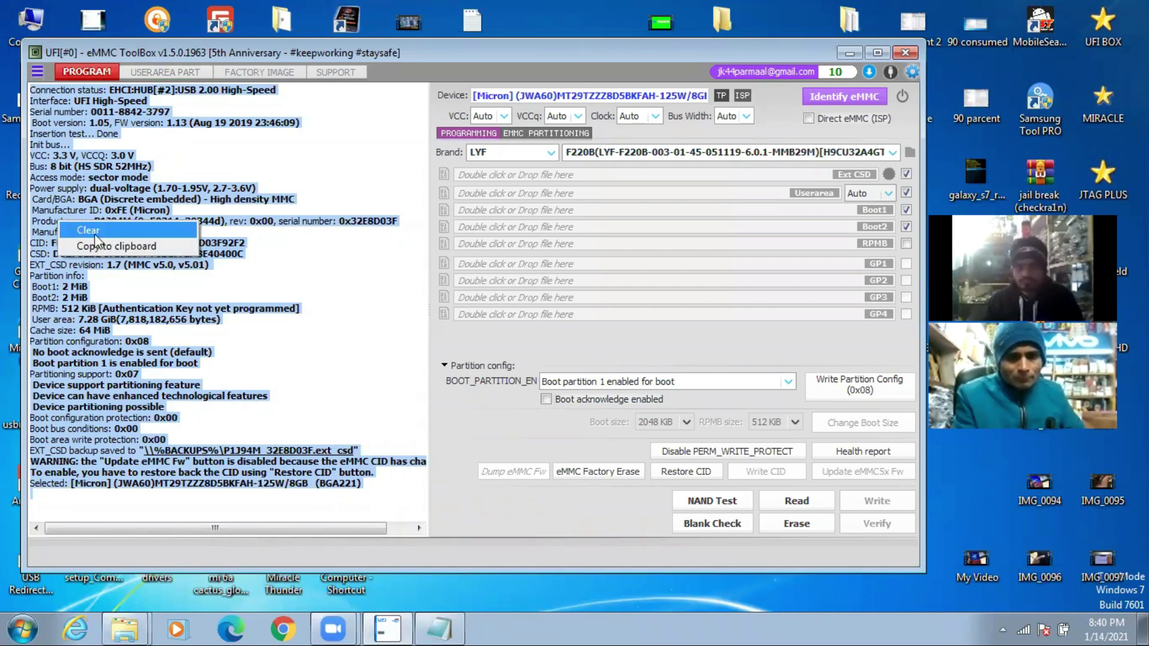
left_click(102, 245)
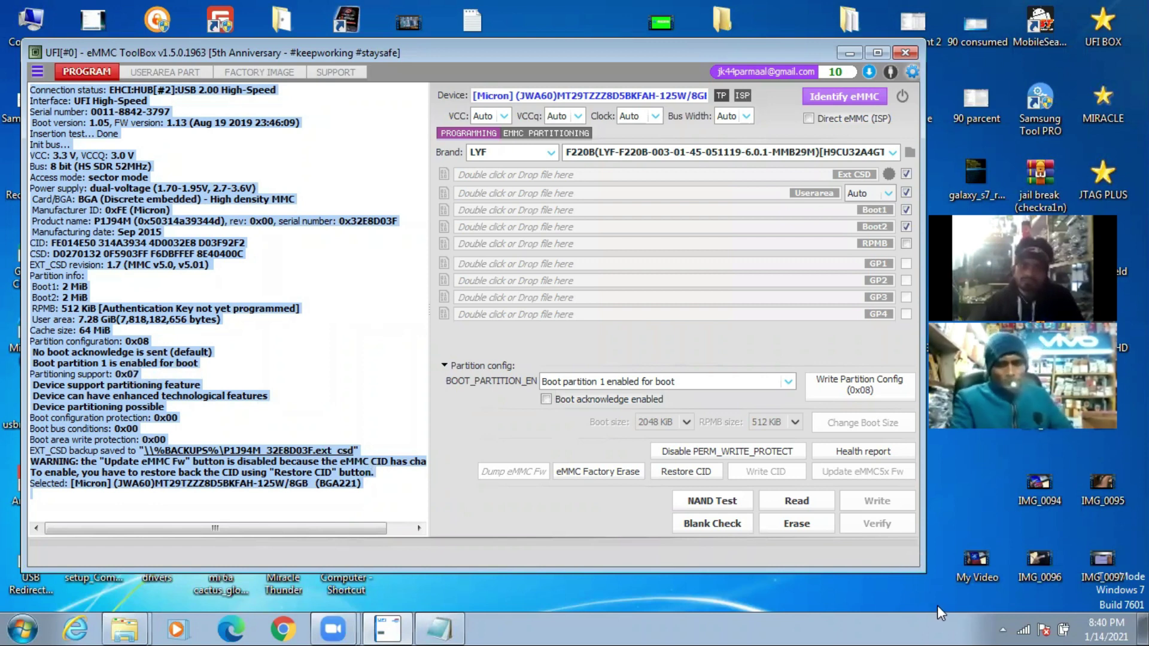
Create a new text document on the desktop and move the ToolBox window clear of its icon.
right_click(905, 598)
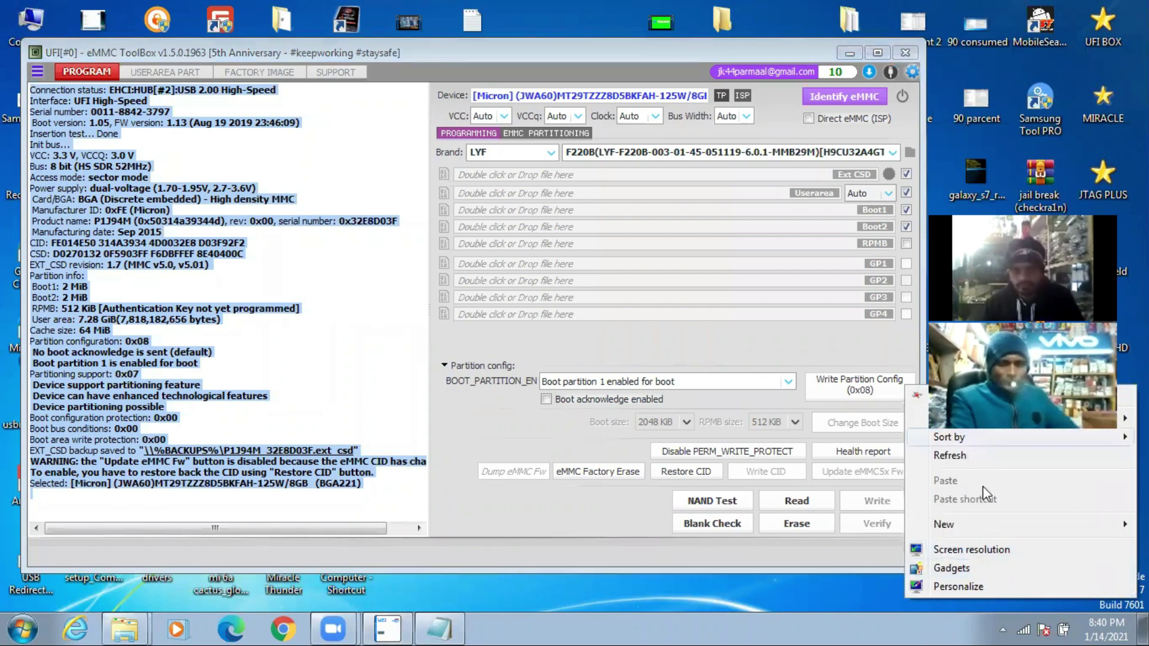
mouse_move(968, 522)
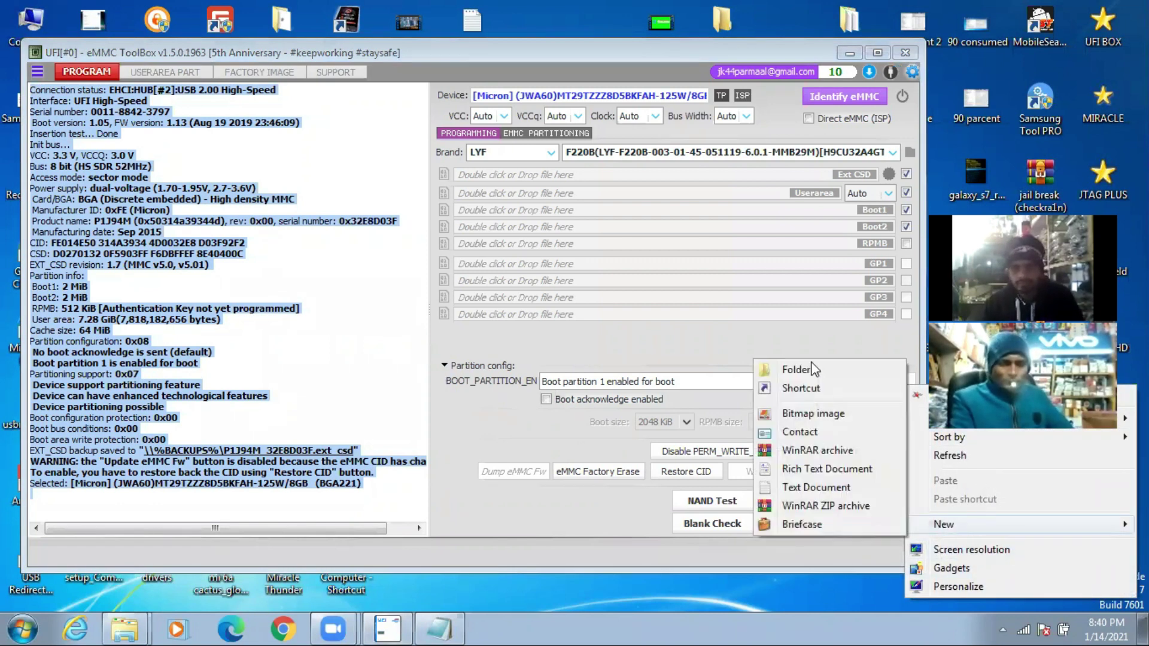
left_click(828, 490)
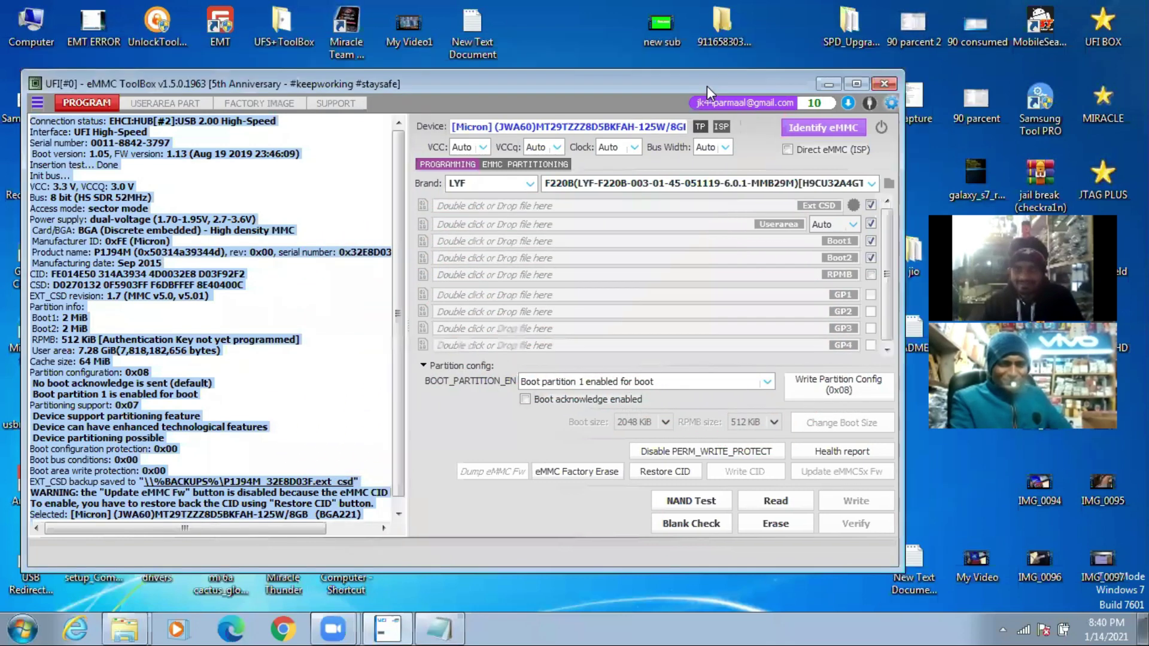
left_click_drag(706, 85, 688, 52)
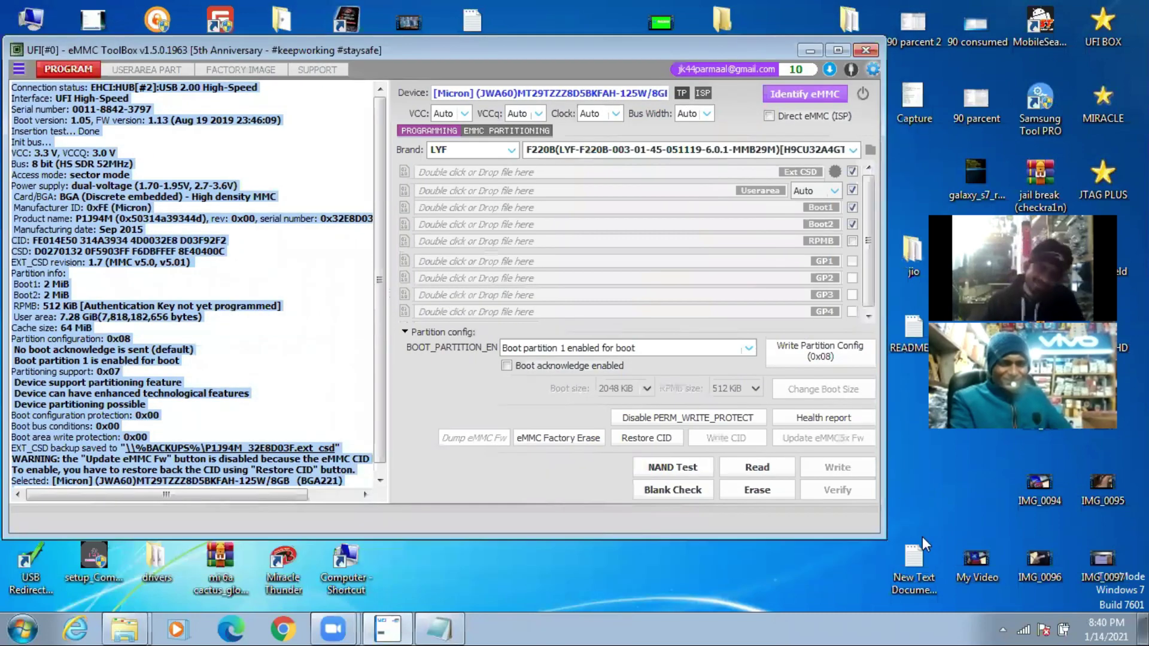
Open the new text document in Notepad and paste the copied identification log into it.
double_click(919, 556)
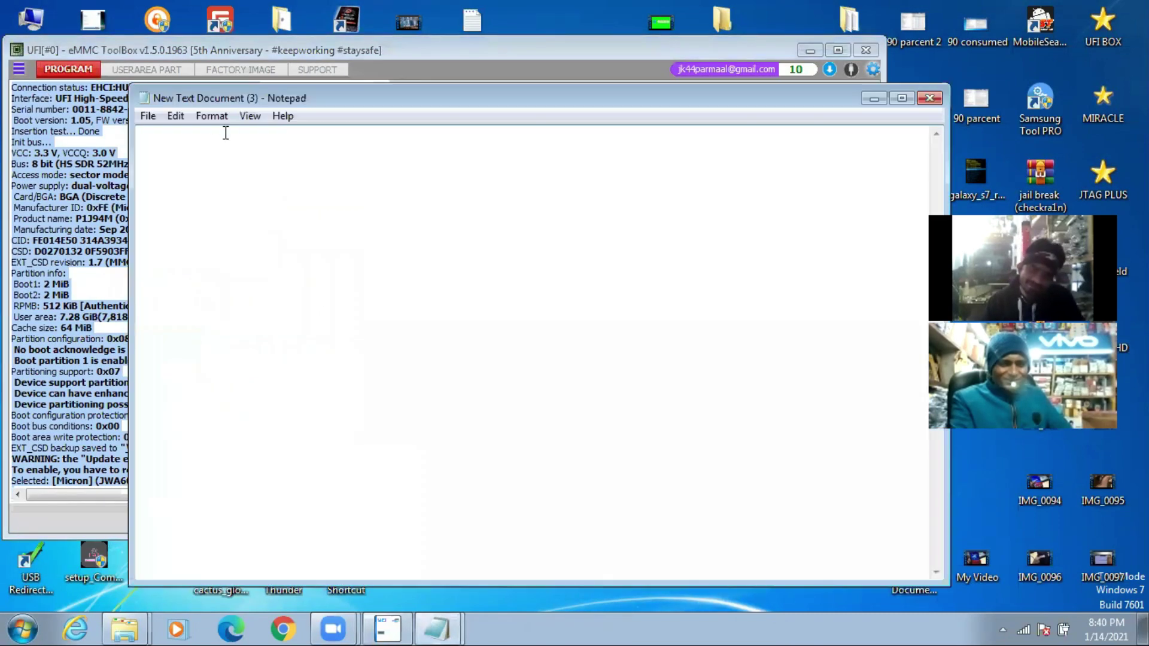
right_click(219, 139)
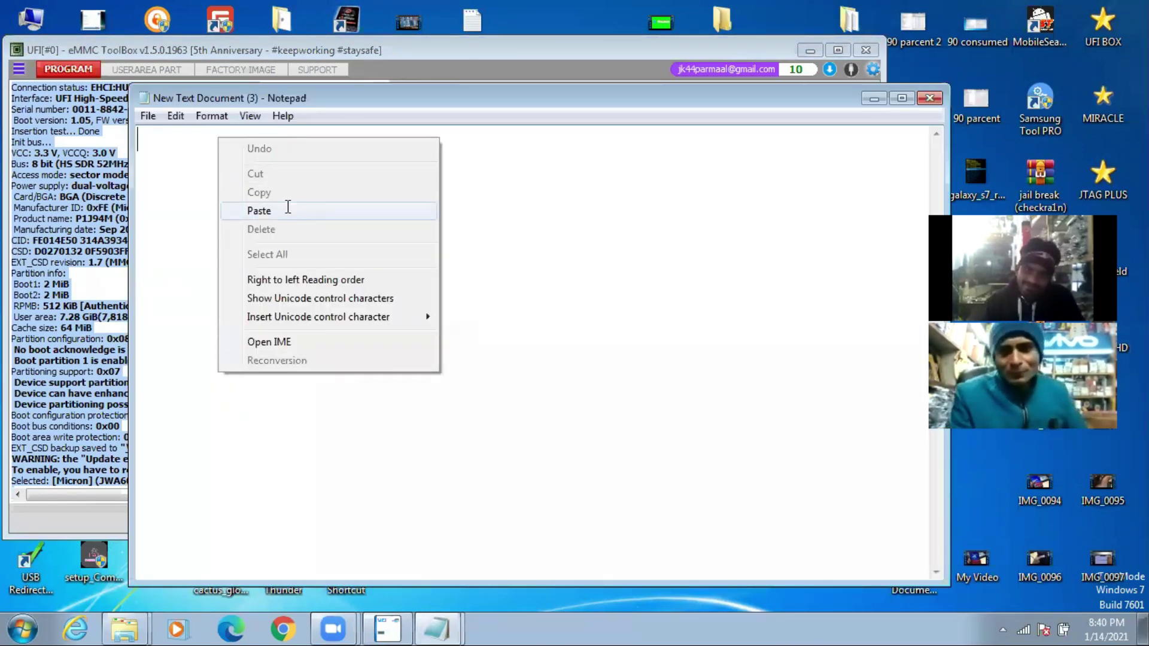
left_click(289, 207)
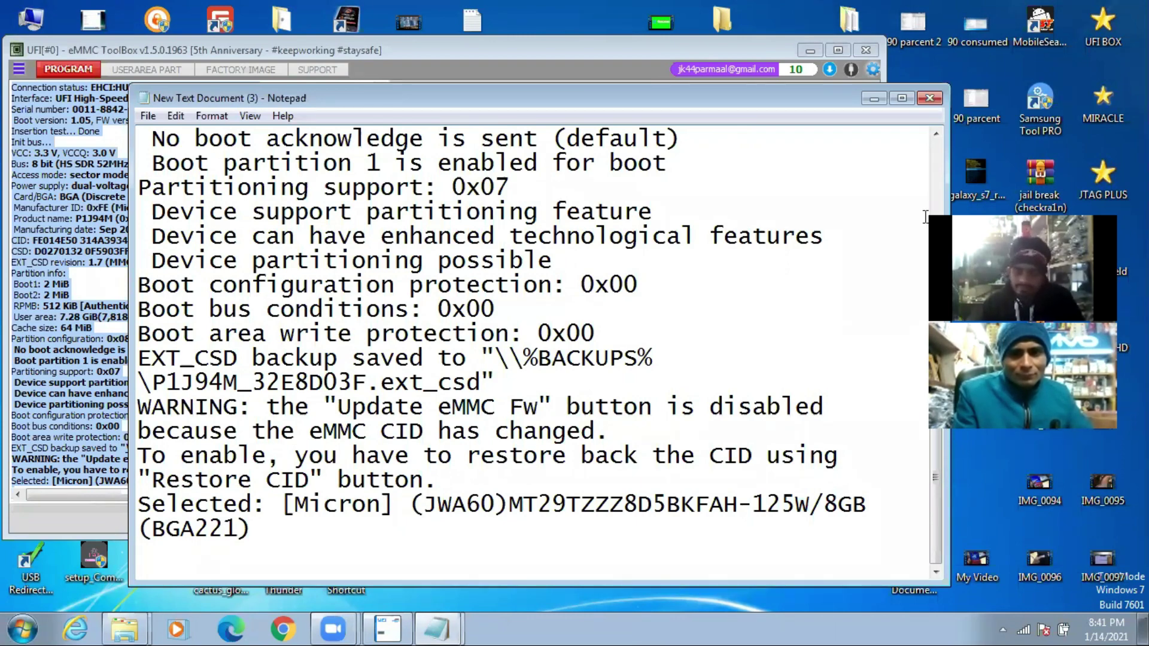
Review the pasted log from its end to its start and reposition the Notepad window beside the ToolBox log.
scroll(533, 347, "up", 3)
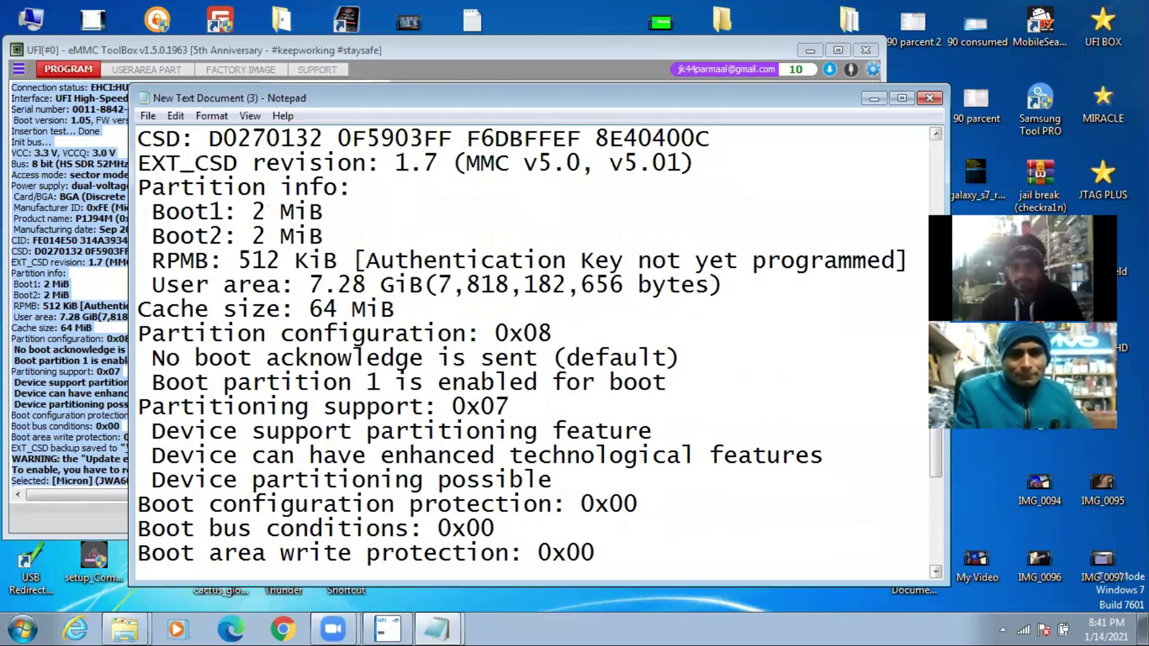
scroll(455, 155, "down", 3)
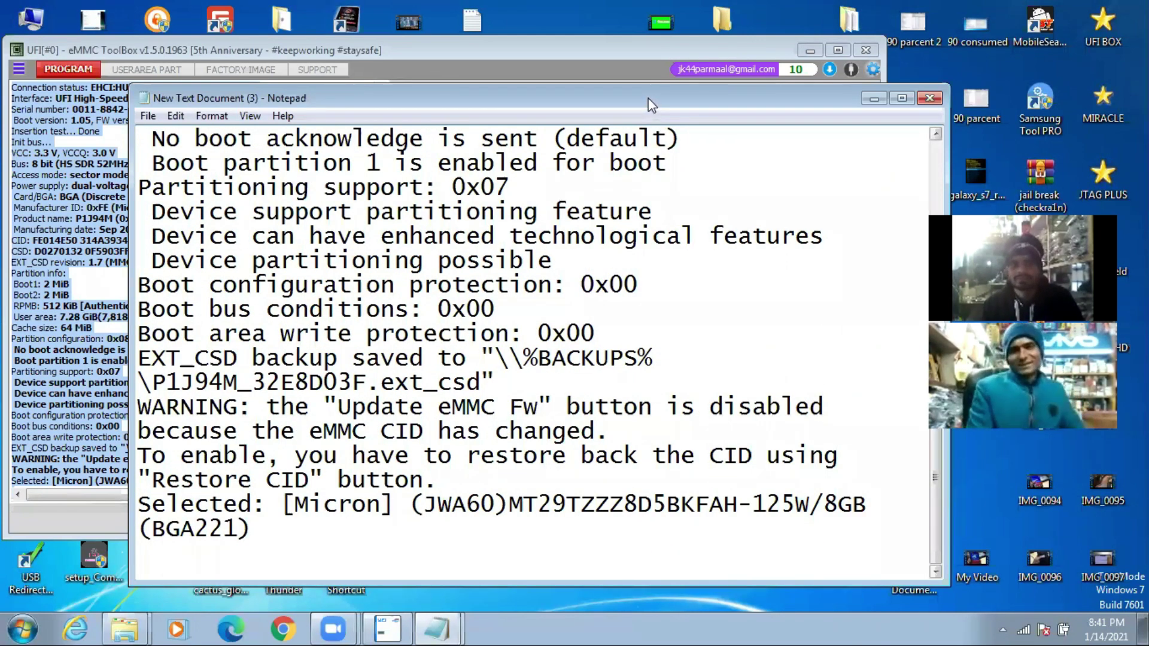
left_click_drag(599, 98, 557, 78)
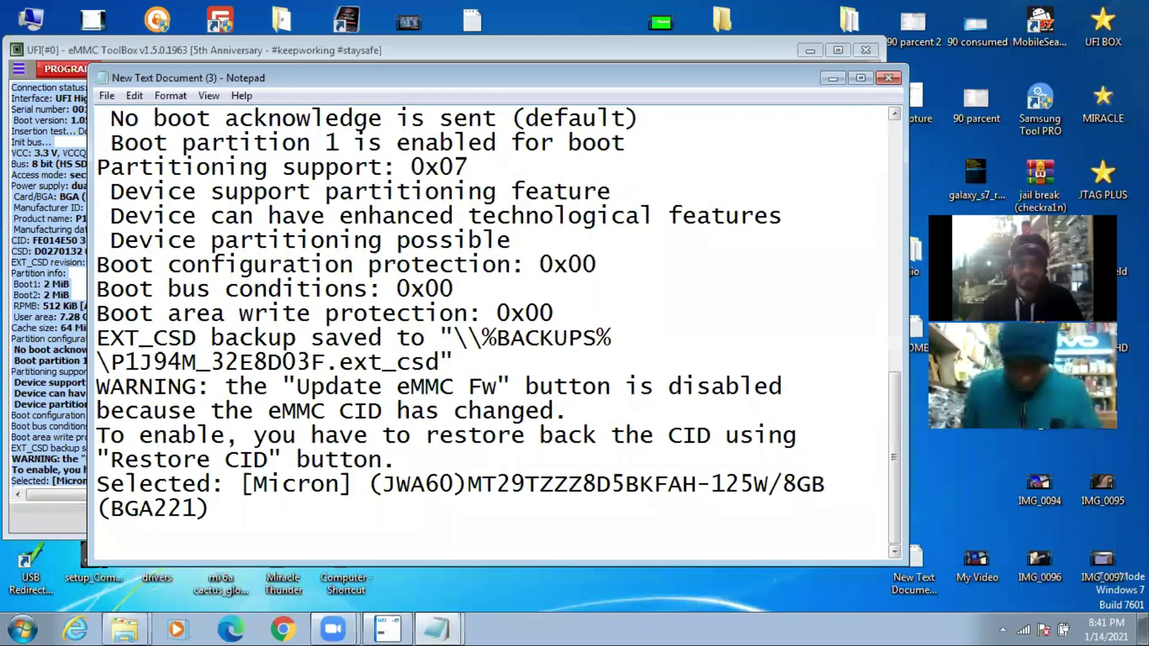
scroll(892, 446, "up", 10)
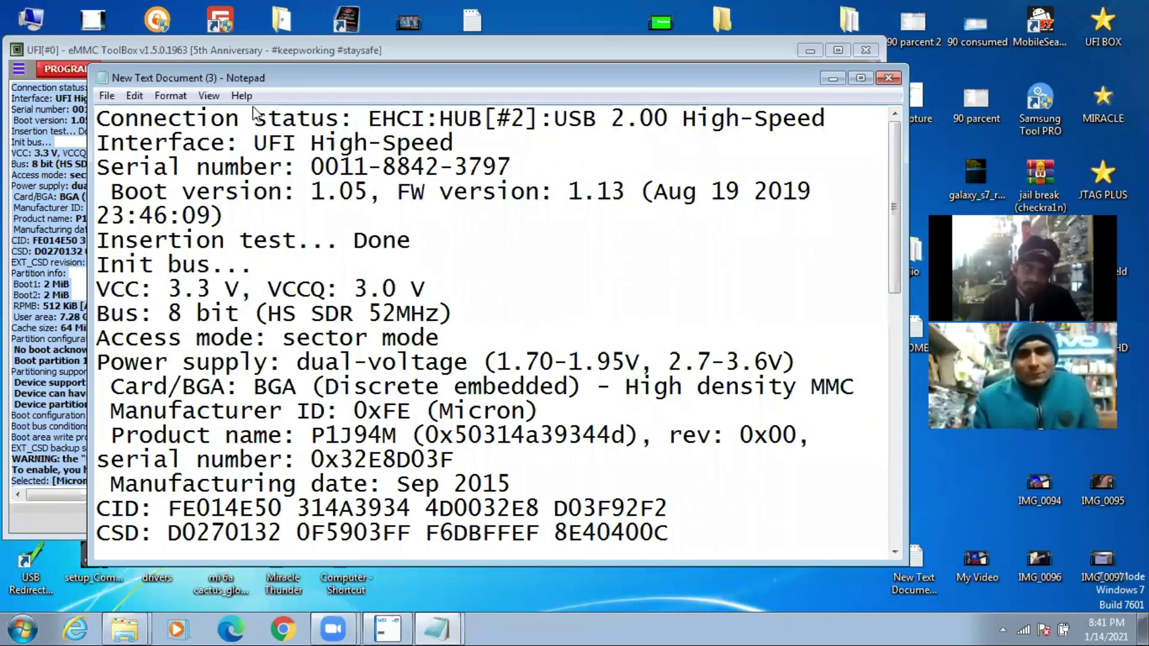
left_click_drag(189, 79, 253, 106)
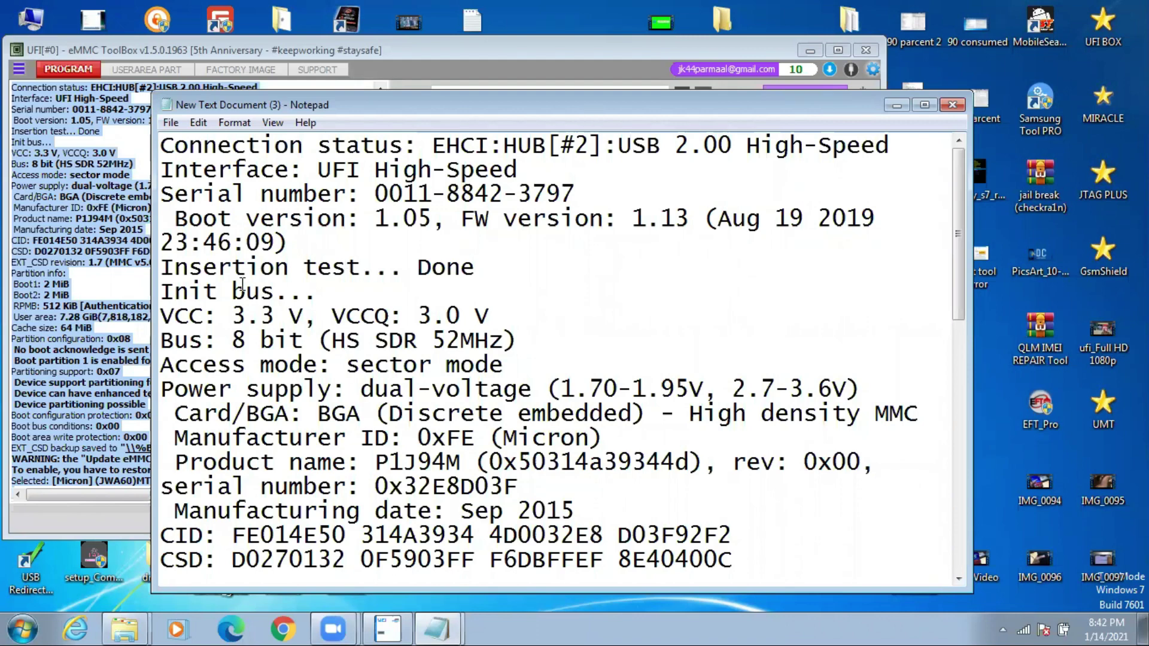
Switch to UFI eMMC ToolBox and identify the connected eMMC chip.
left_click(253, 53)
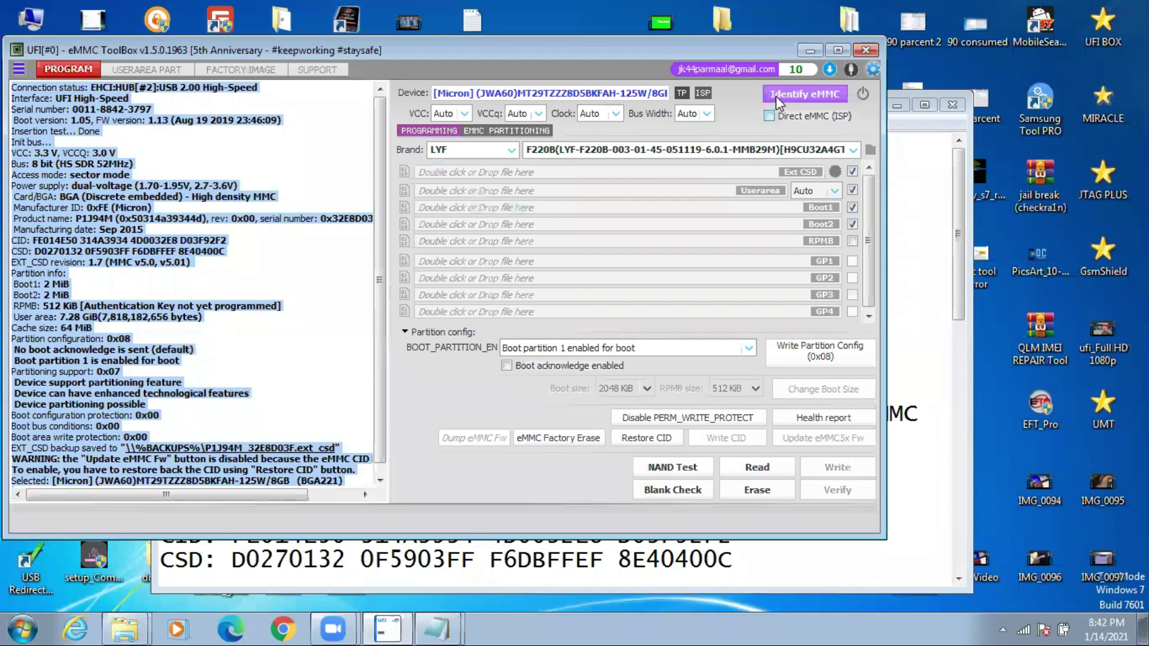
left_click(776, 96)
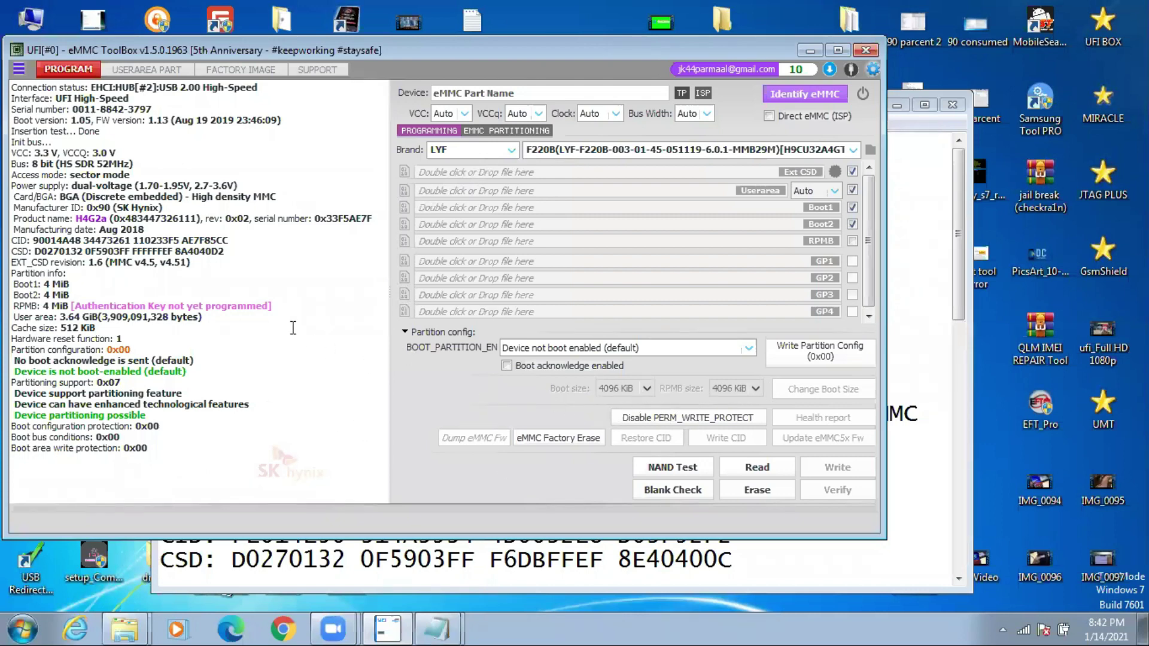
left_click(726, 462)
Switch to the pasted log in Notepad and highlight from the manufacturing year through the CID label.
left_click(961, 576)
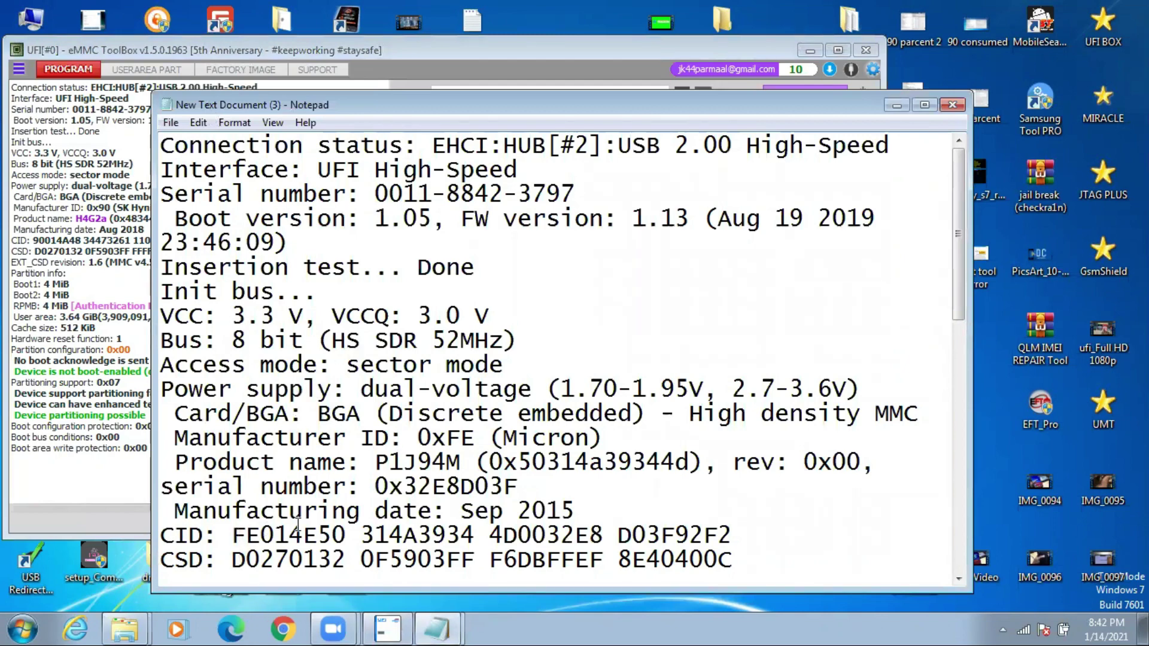
left_click_drag(518, 510, 232, 535)
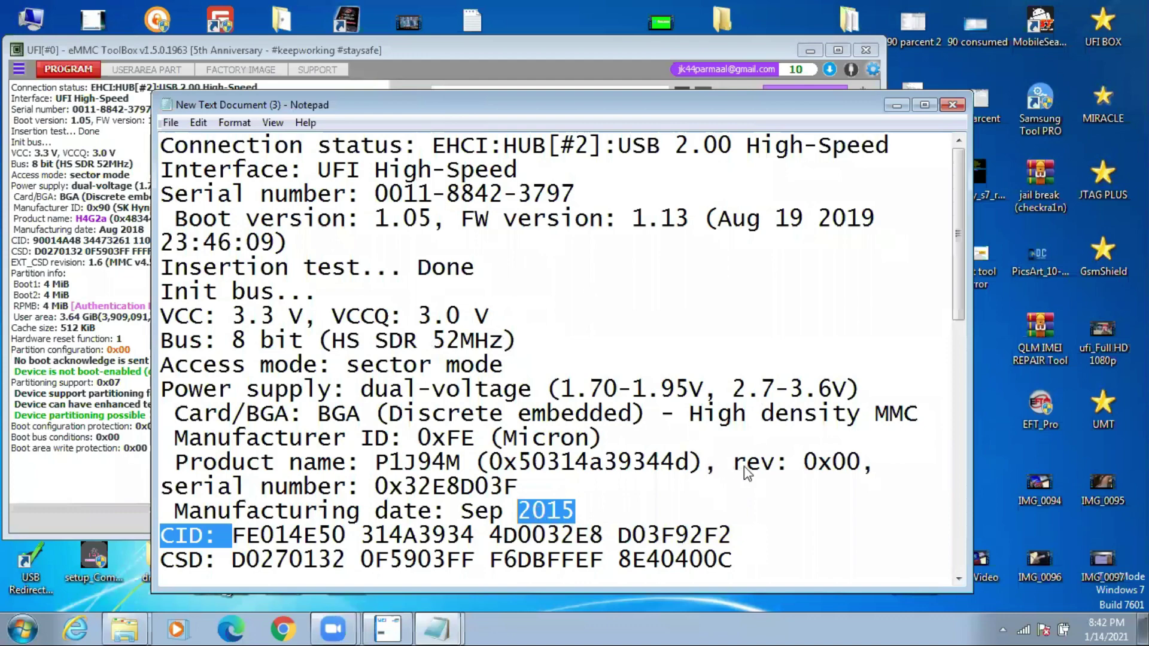
Switch to UFI eMMC ToolBox and try to write the CID copied from the Notepad log, FE014E50 314A3934 4D0032E8 D03F92F2, to the chip.
key("alt+Tab")
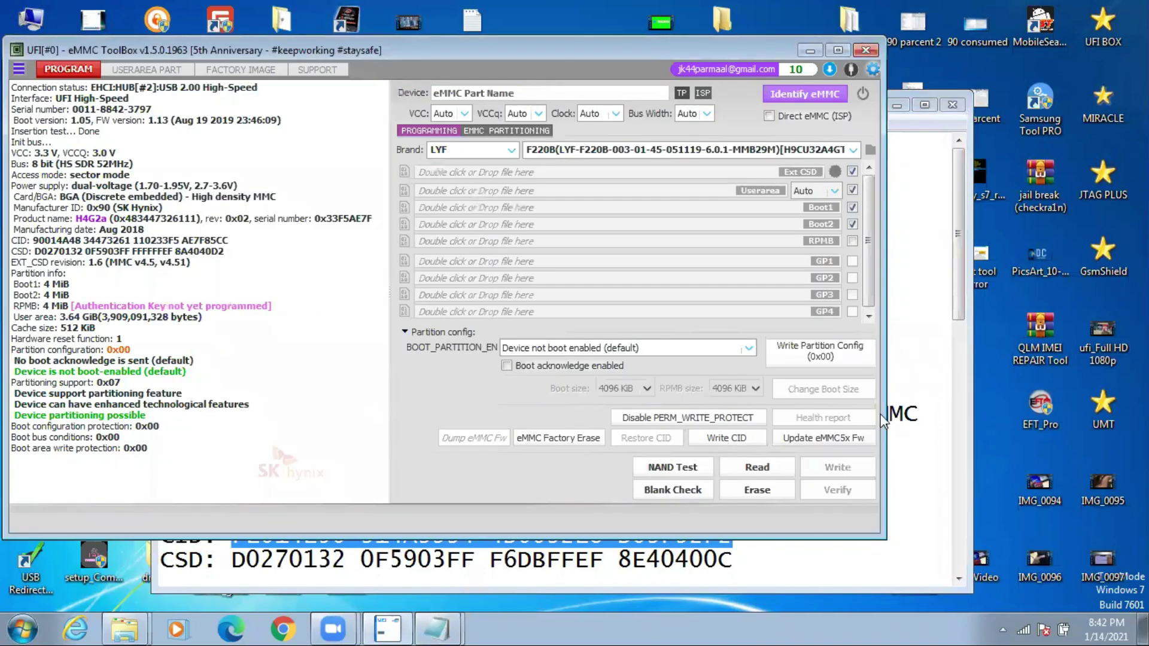
left_click(745, 437)
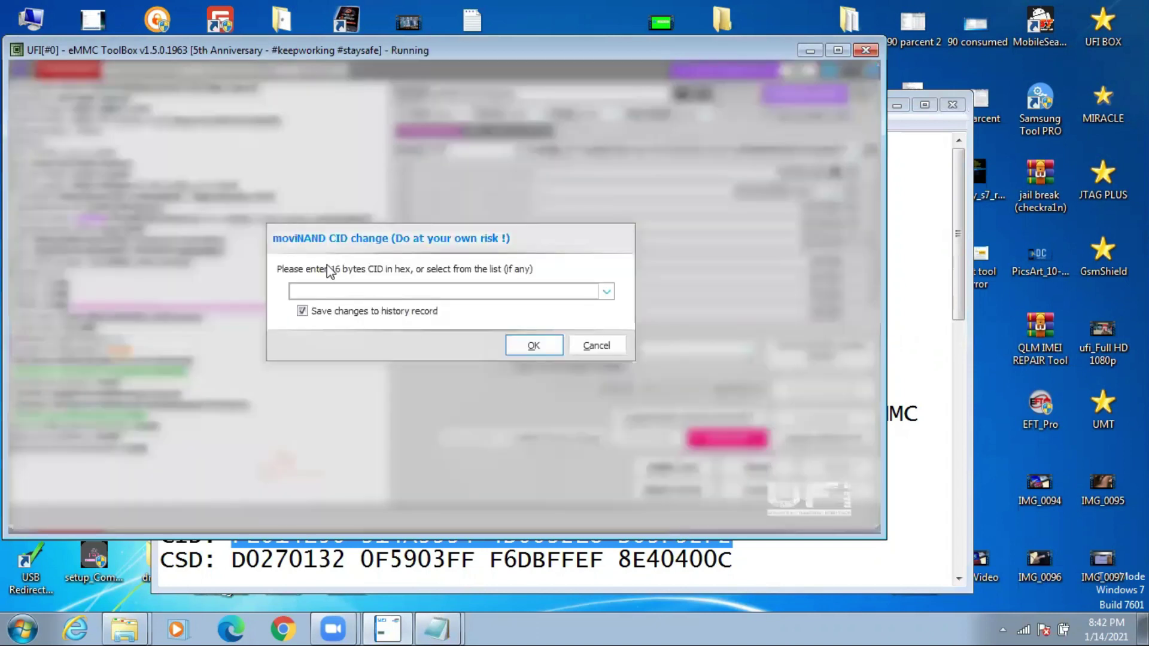
right_click(342, 293)
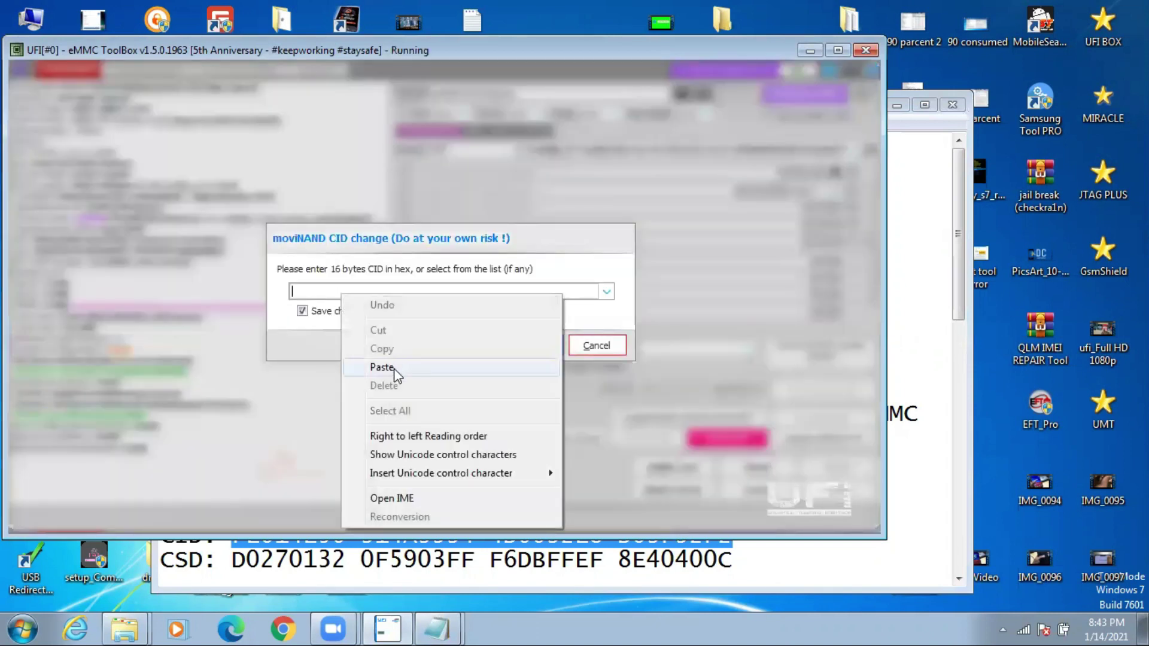
left_click(393, 369)
left_click(516, 352)
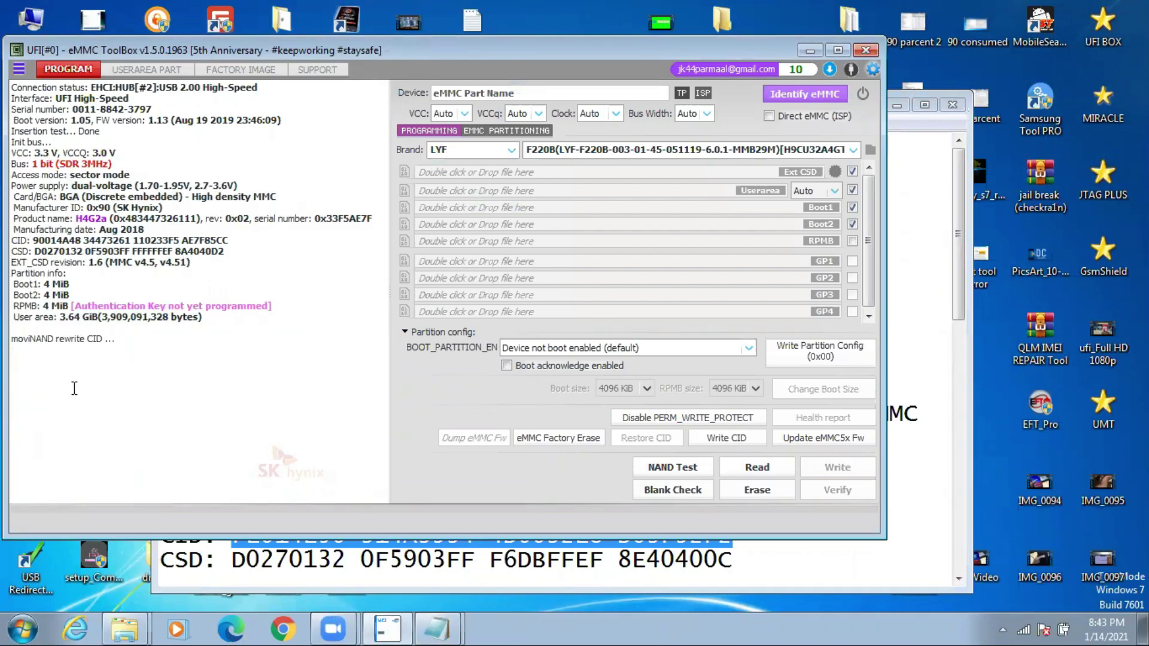
left_click_drag(116, 339, 168, 341)
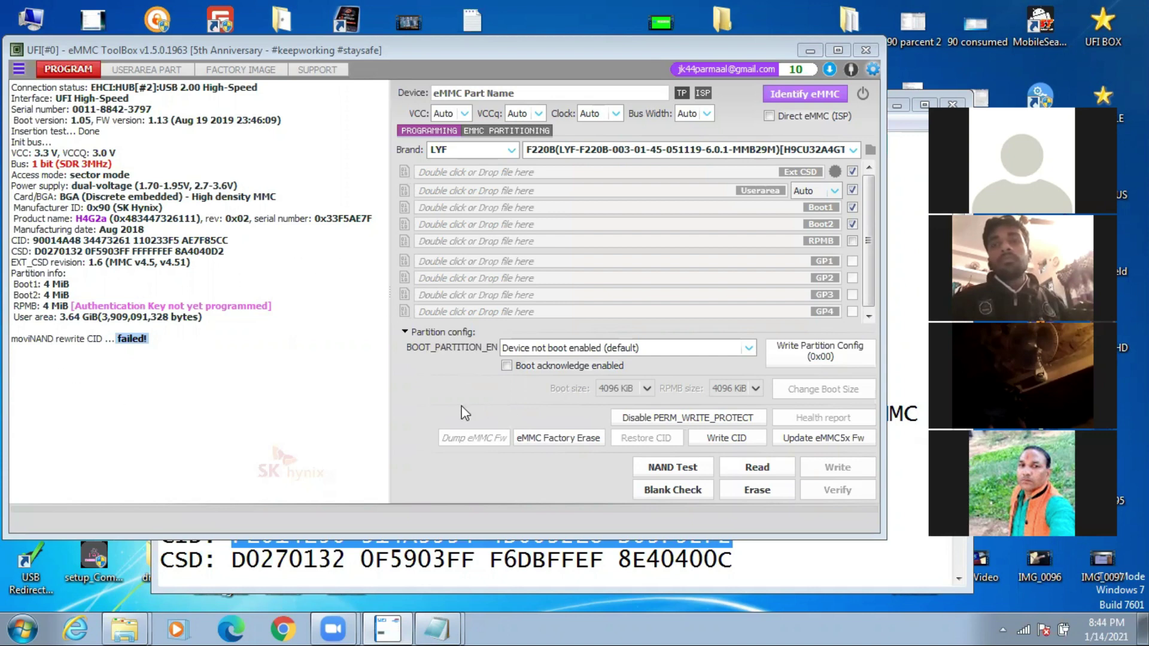
left_click(321, 484)
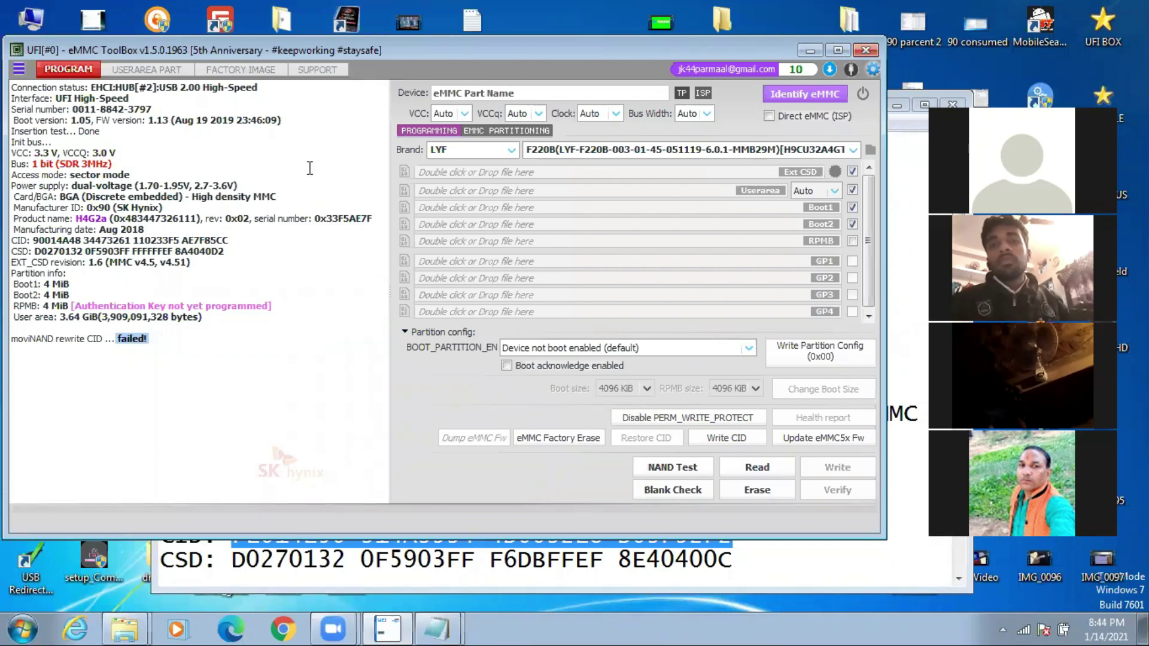
Restore the chip's original CID and re-identify the eMMC.
left_click(788, 92)
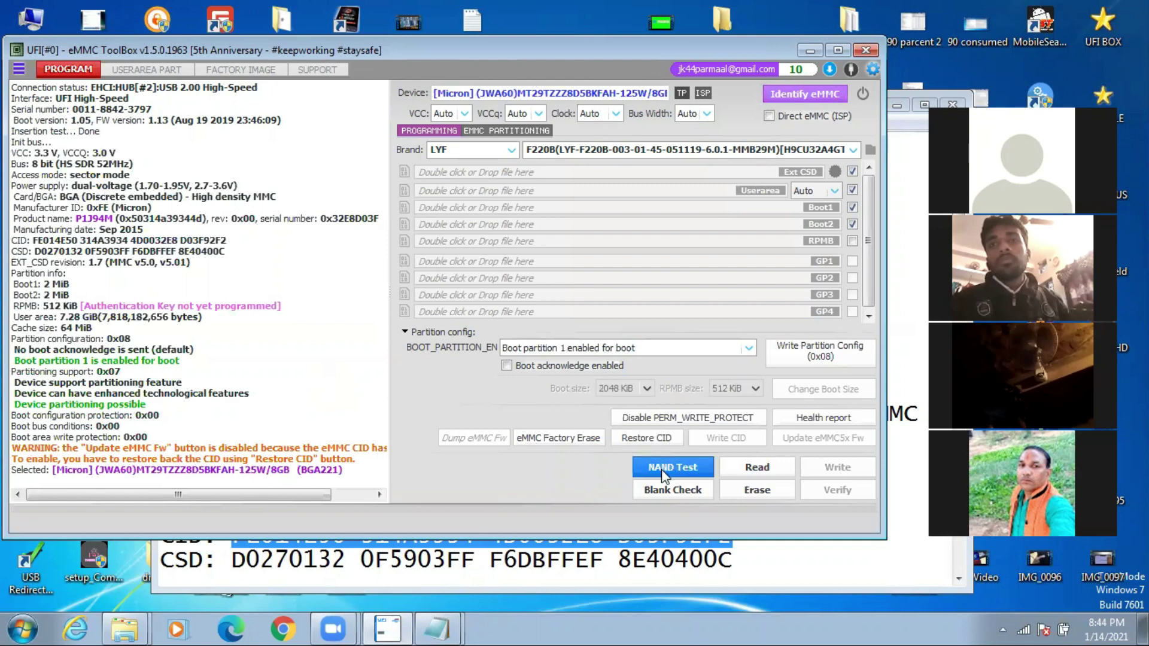
left_click(642, 440)
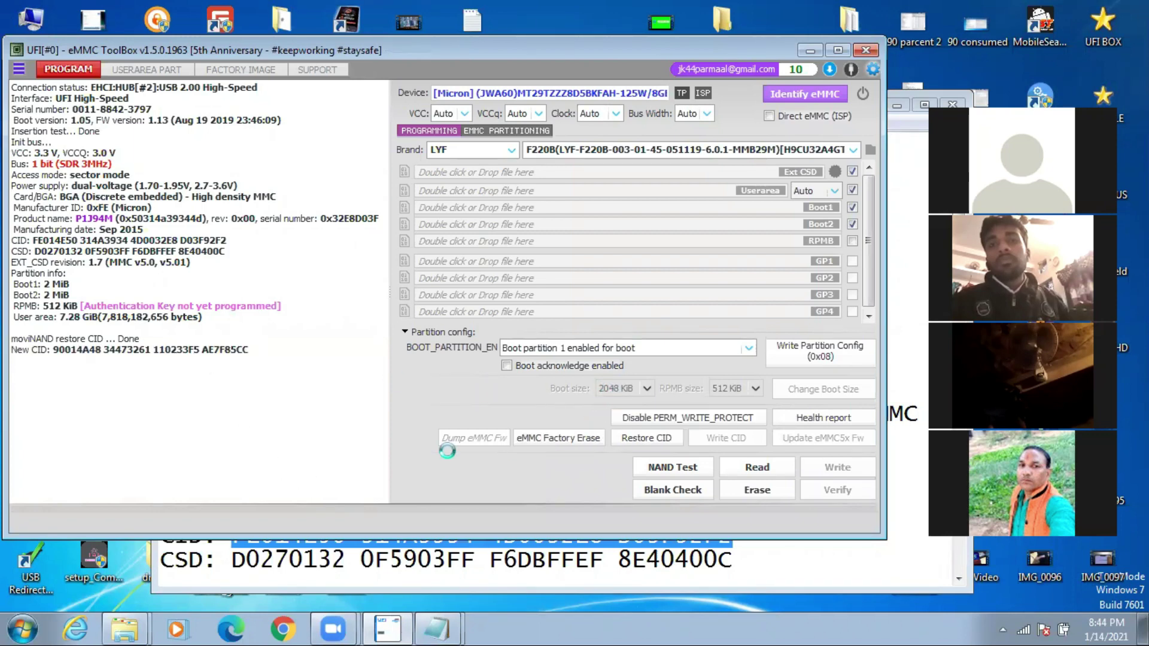
left_click(806, 92)
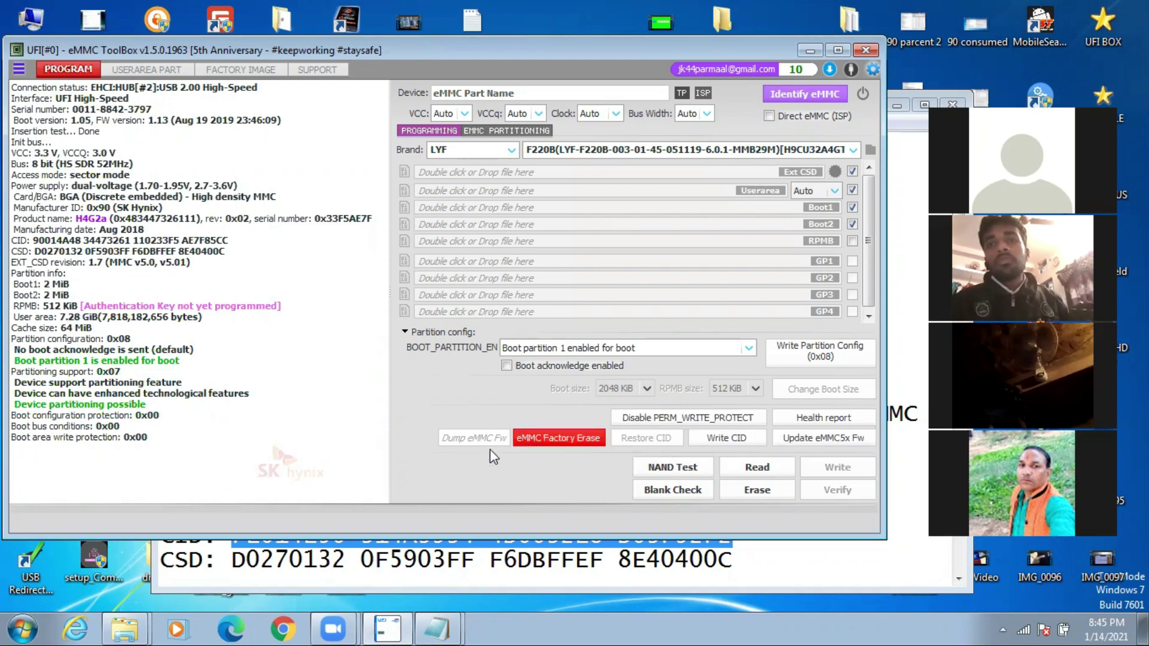
mouse_move(90, 337)
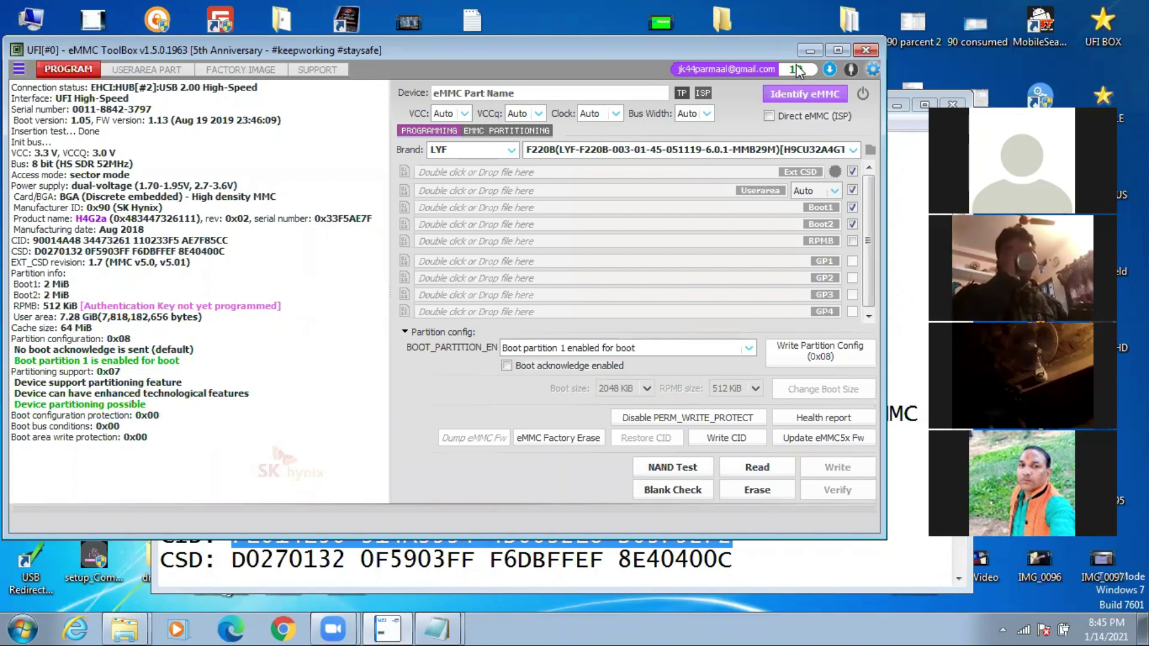
left_click(799, 94)
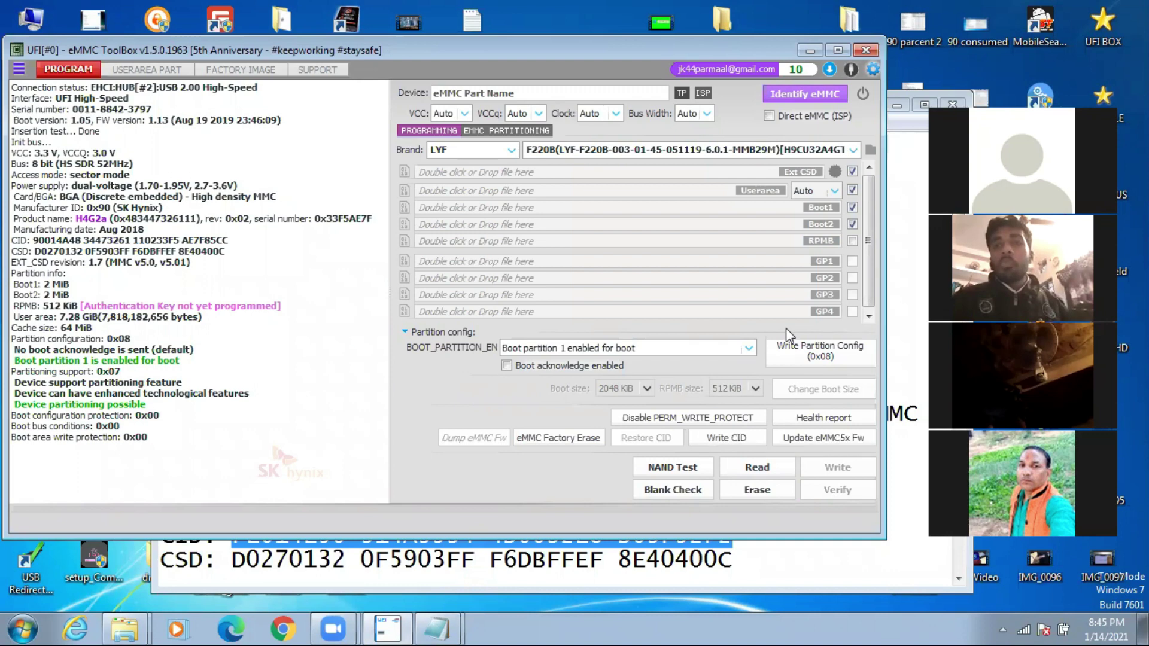
Rewrite the chip's CID with the P1J94M entry from the CID list and identify the eMMC again.
left_click(725, 438)
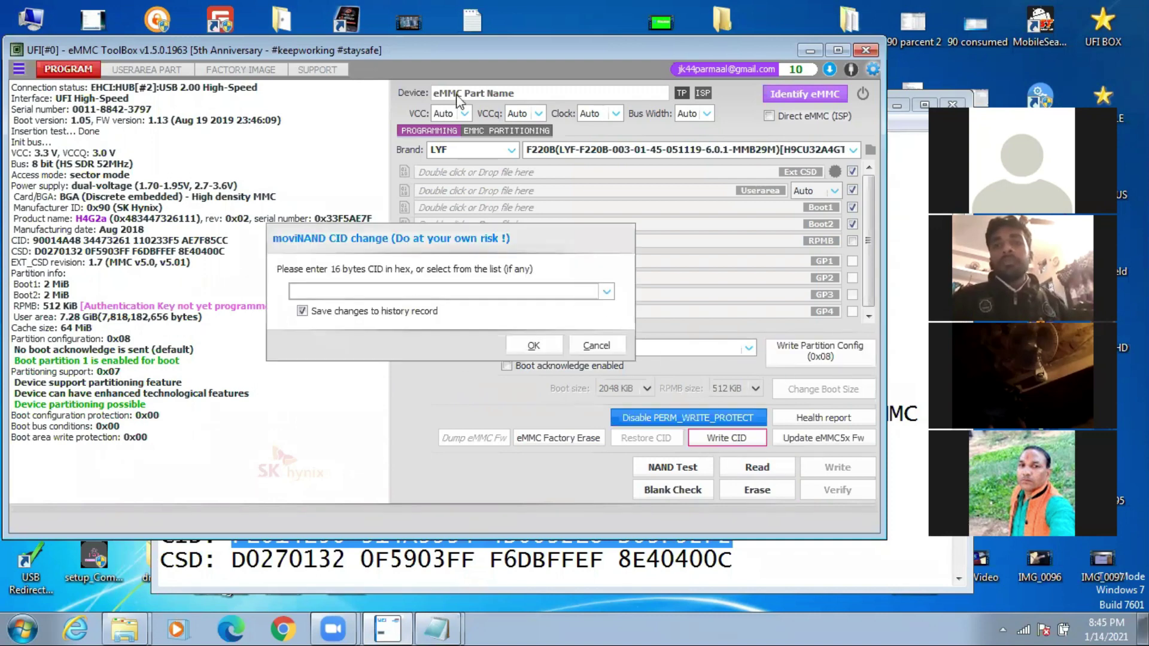
left_click(600, 292)
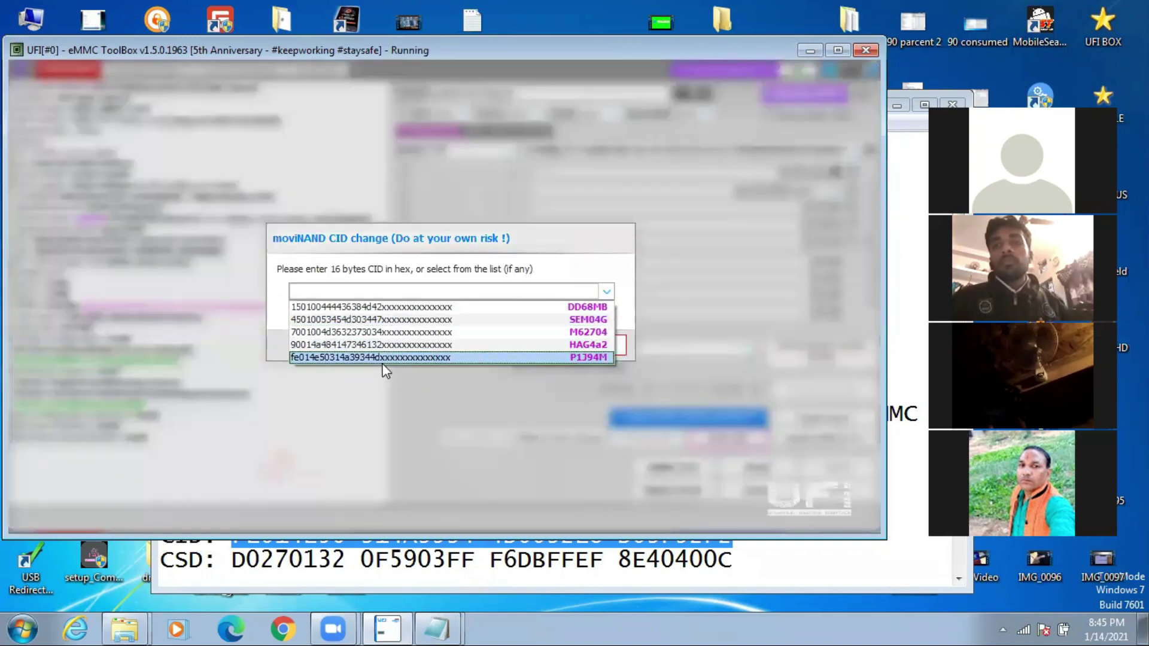
left_click(383, 358)
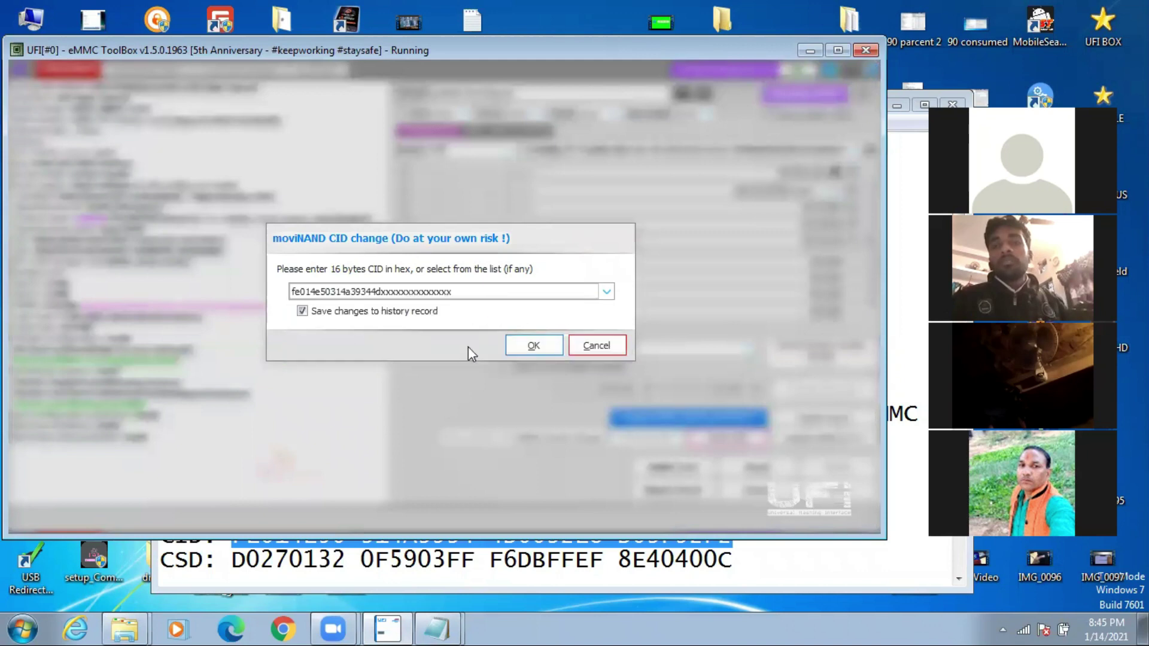
left_click(510, 343)
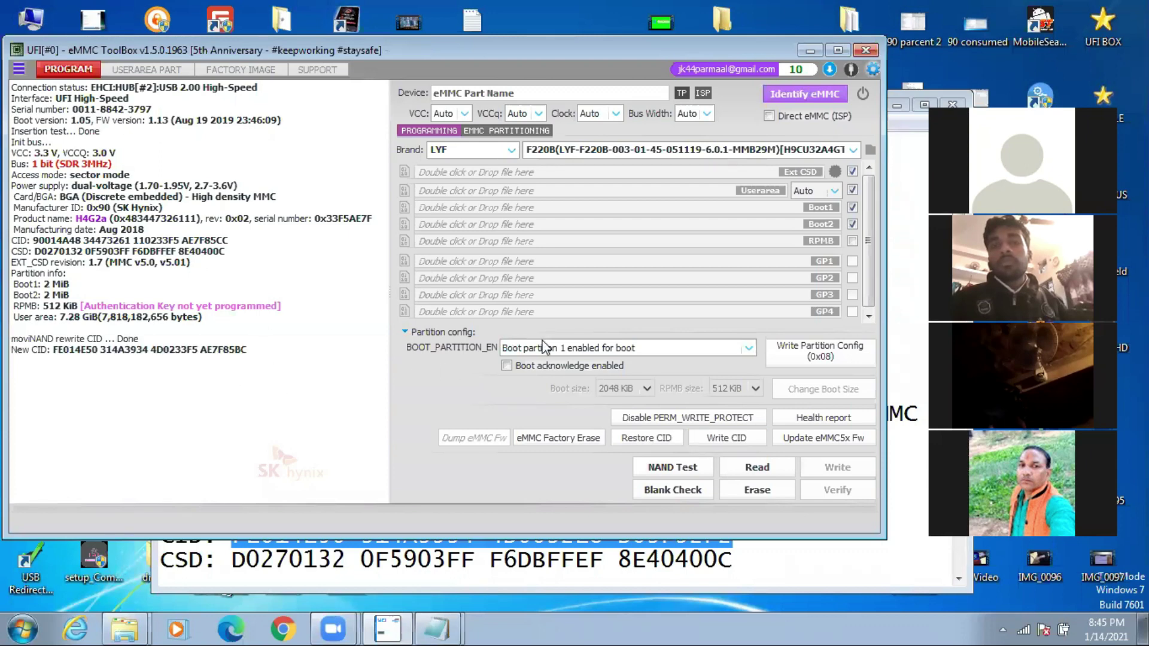
left_click(822, 100)
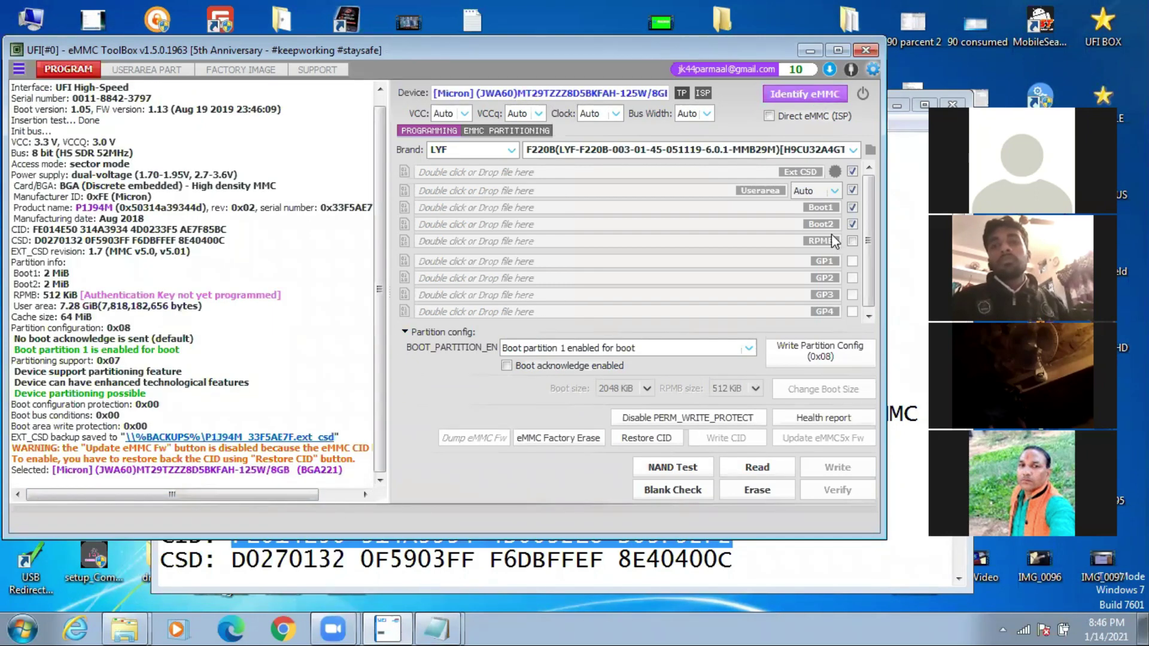
Restore the original CID, then rewrite it with the listed SEM04G entry and re-identify the eMMC, leaving the manual device selection blank.
left_click(641, 438)
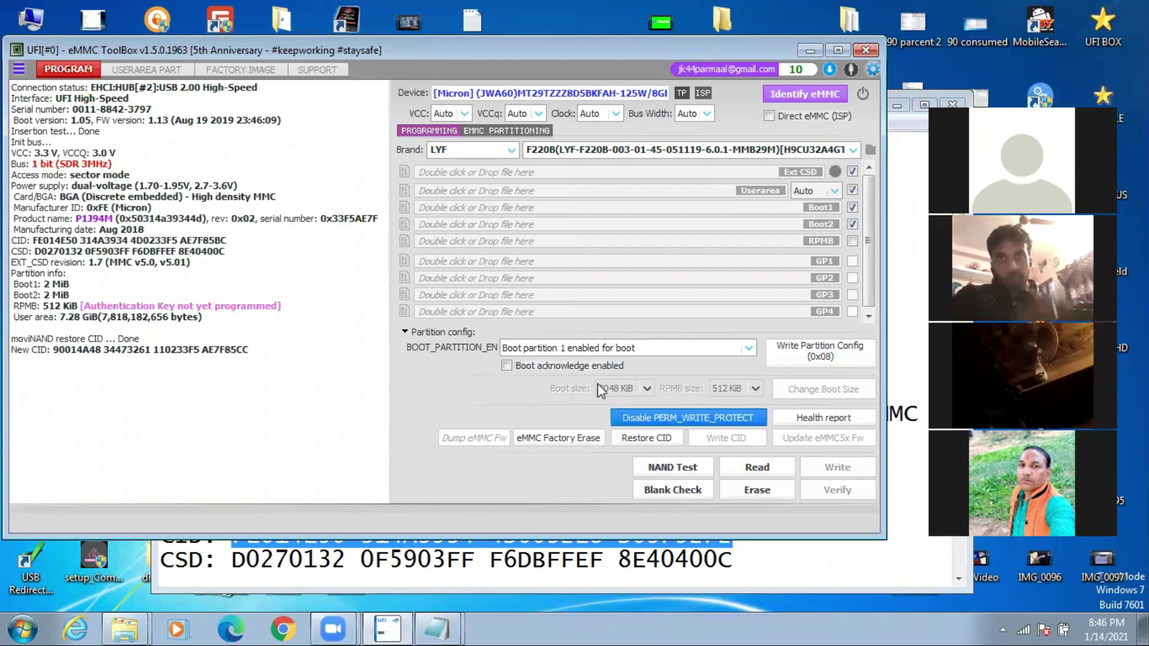
left_click(796, 91)
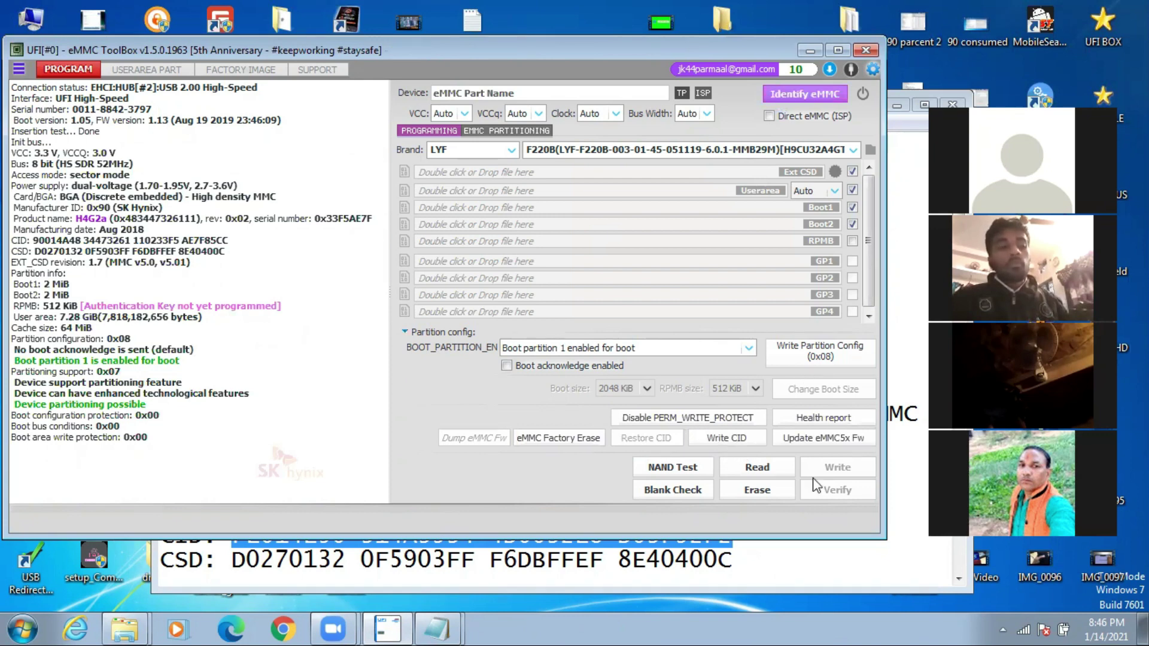
left_click(737, 438)
left_click(605, 292)
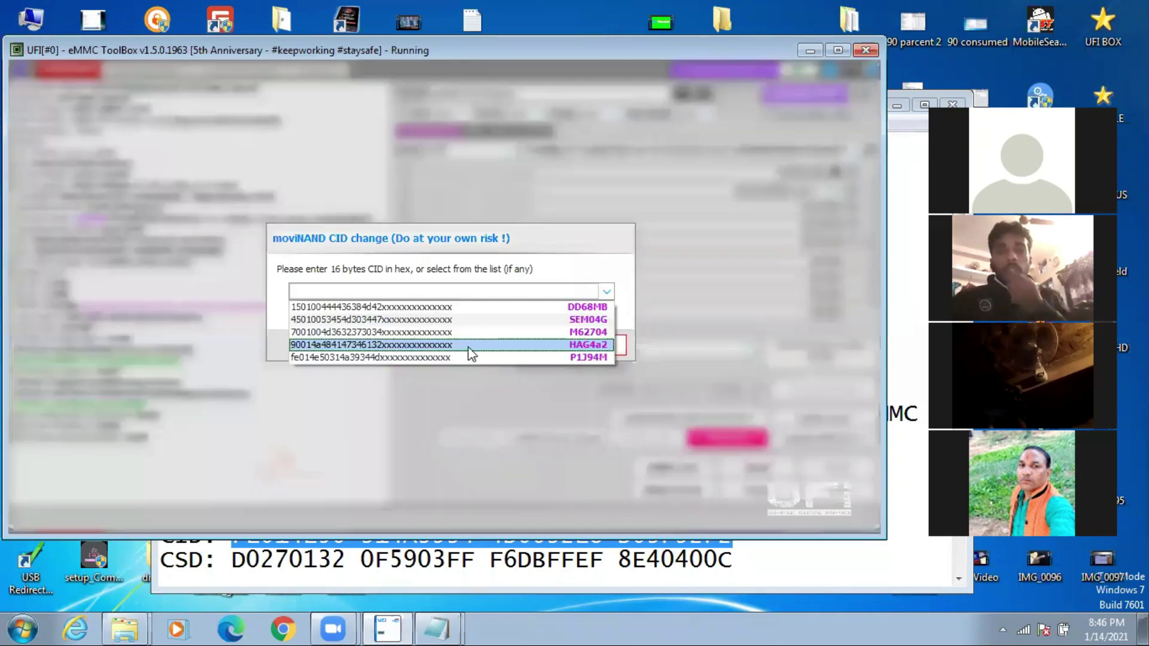
left_click(468, 354)
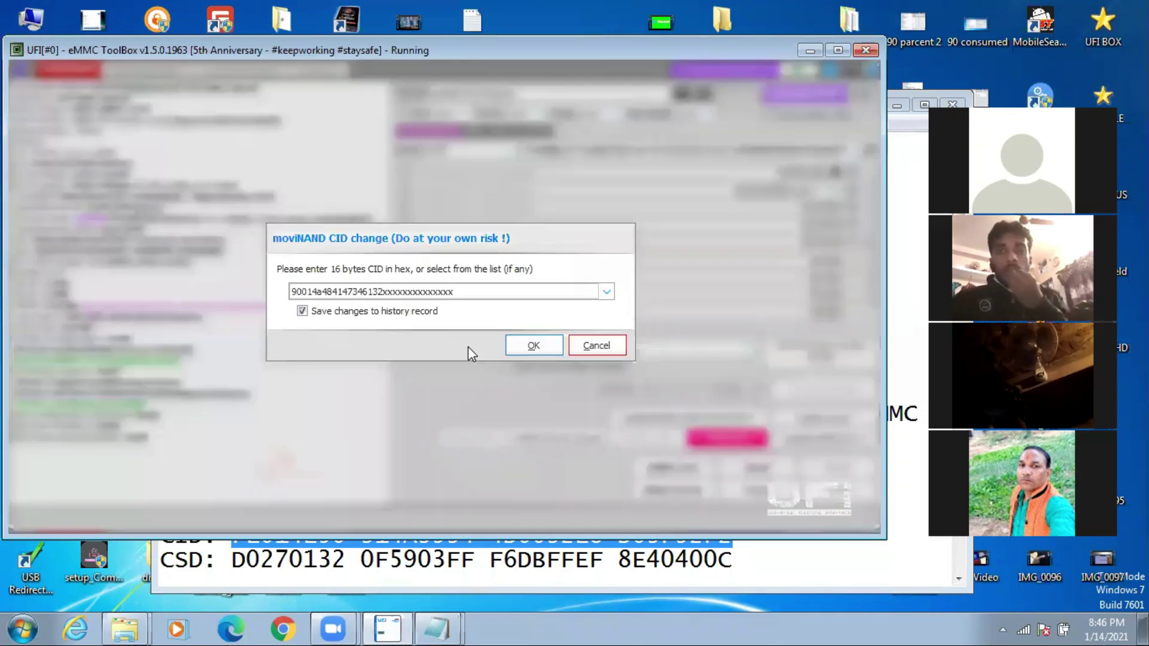
left_click(606, 291)
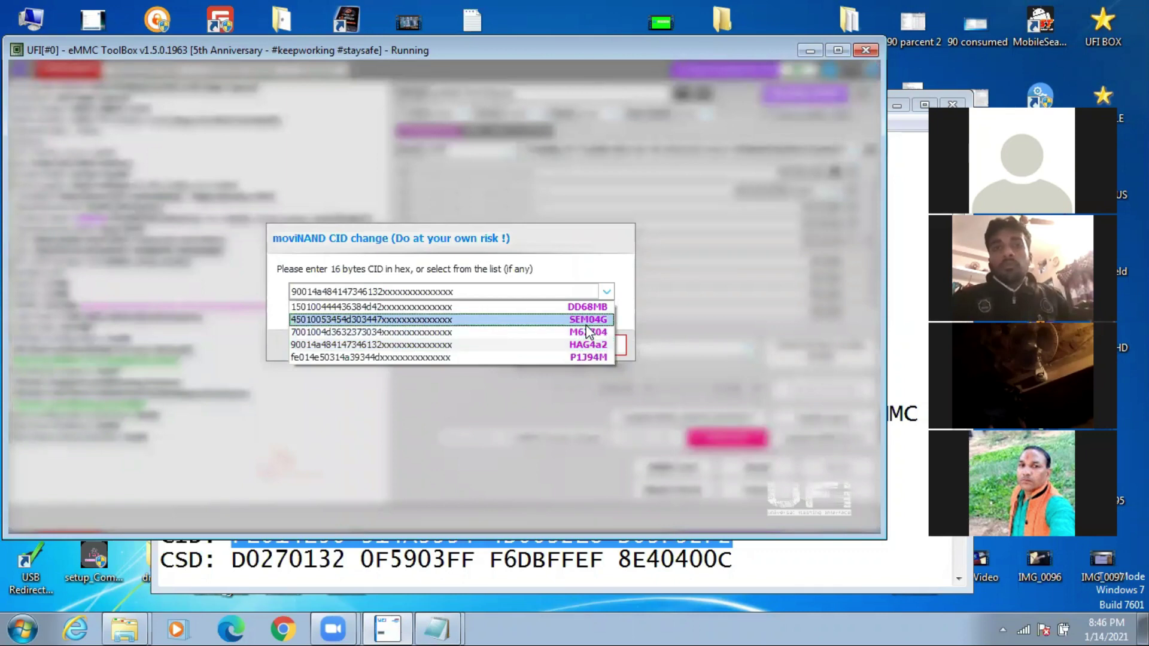
left_click(586, 320)
left_click(533, 345)
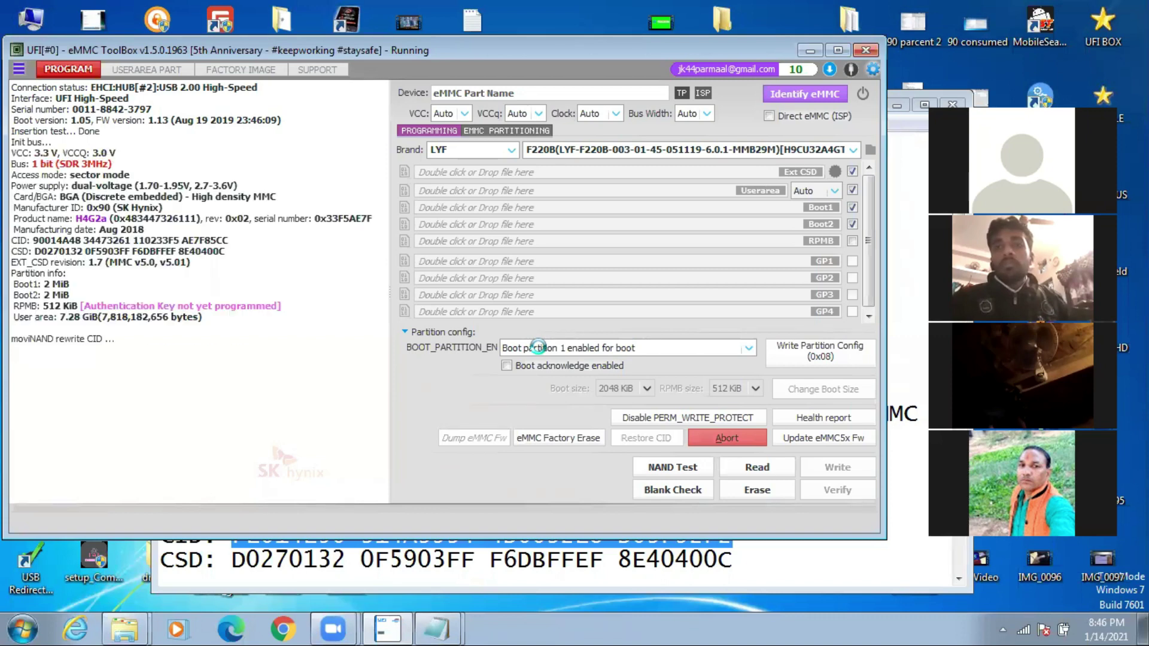
left_click(793, 99)
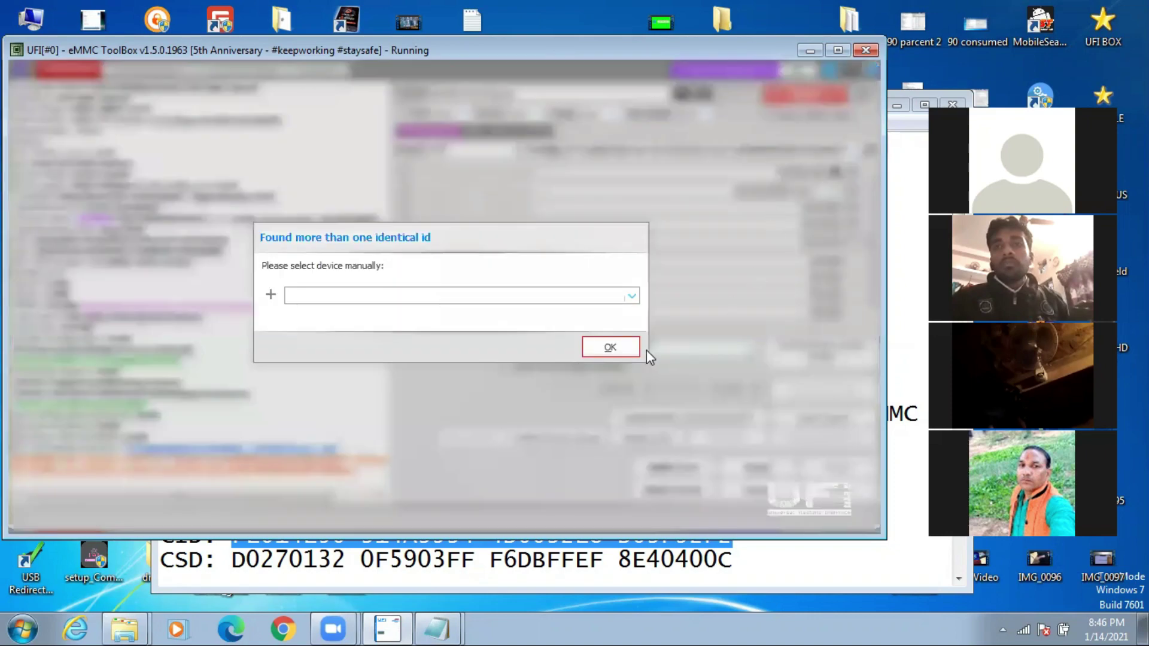
left_click(621, 350)
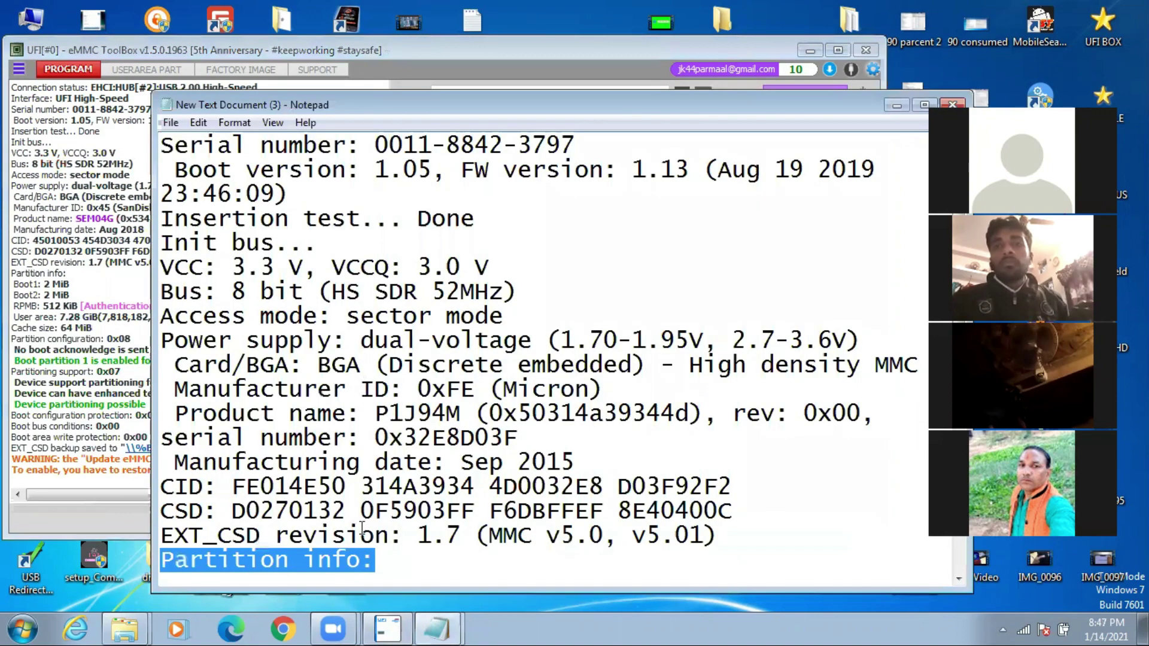
In the Notepad log, select and copy the full CID value after the CID label.
left_click_drag(235, 488, 599, 464)
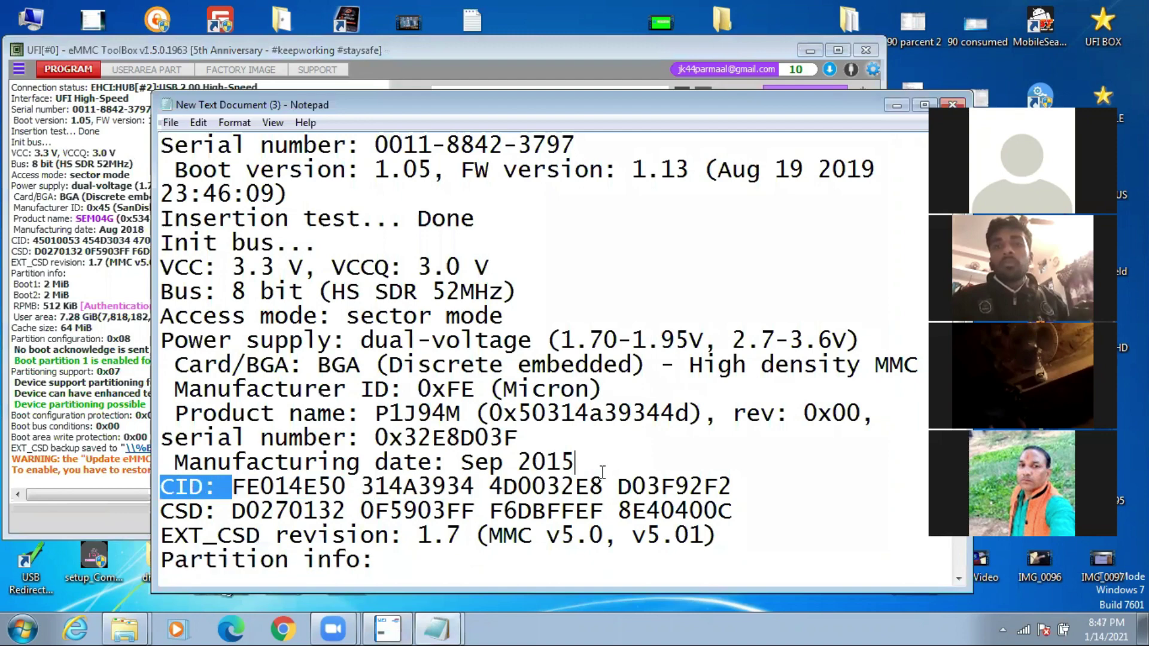
left_click_drag(697, 491, 727, 479)
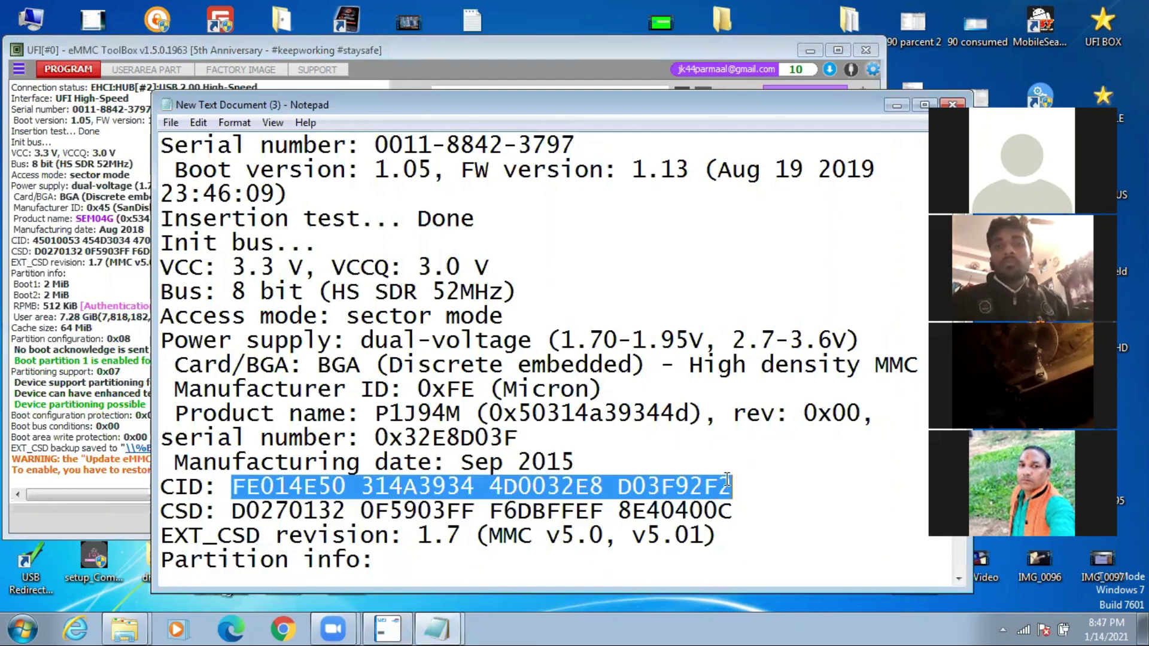
right_click(727, 479)
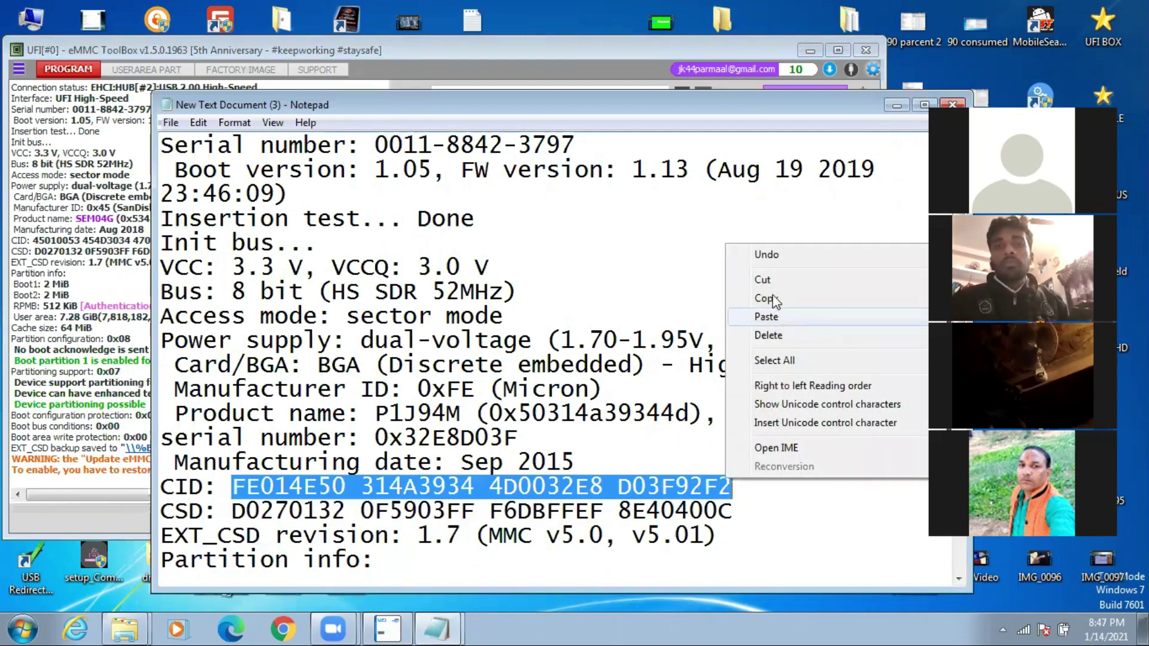
Switch to UFI eMMC ToolBox and write the copied CID FE014E50 314A3934 4D0032E8 D03F92F2 to the chip, saving the change to history.
left_click(472, 51)
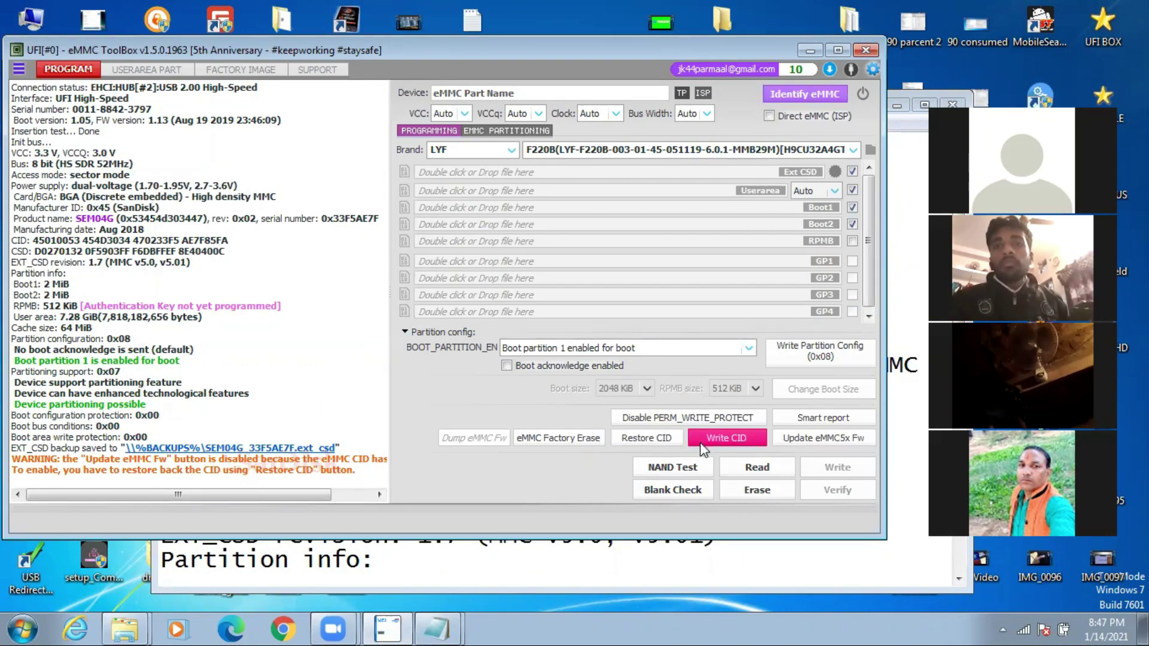
left_click(726, 438)
right_click(377, 299)
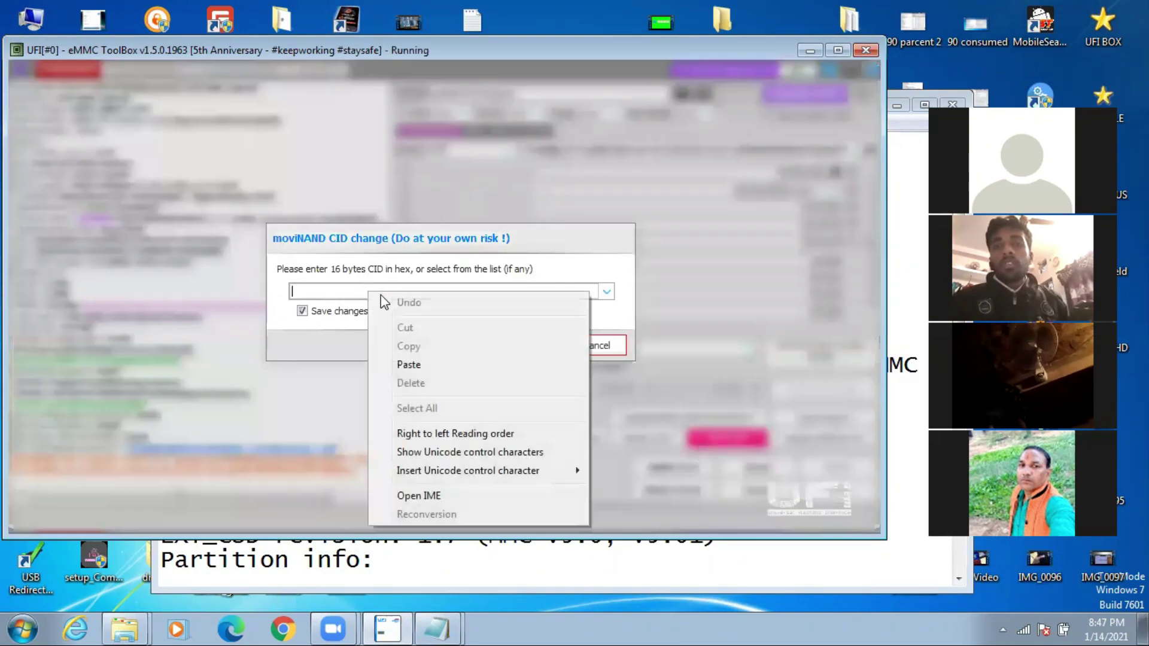
left_click(415, 367)
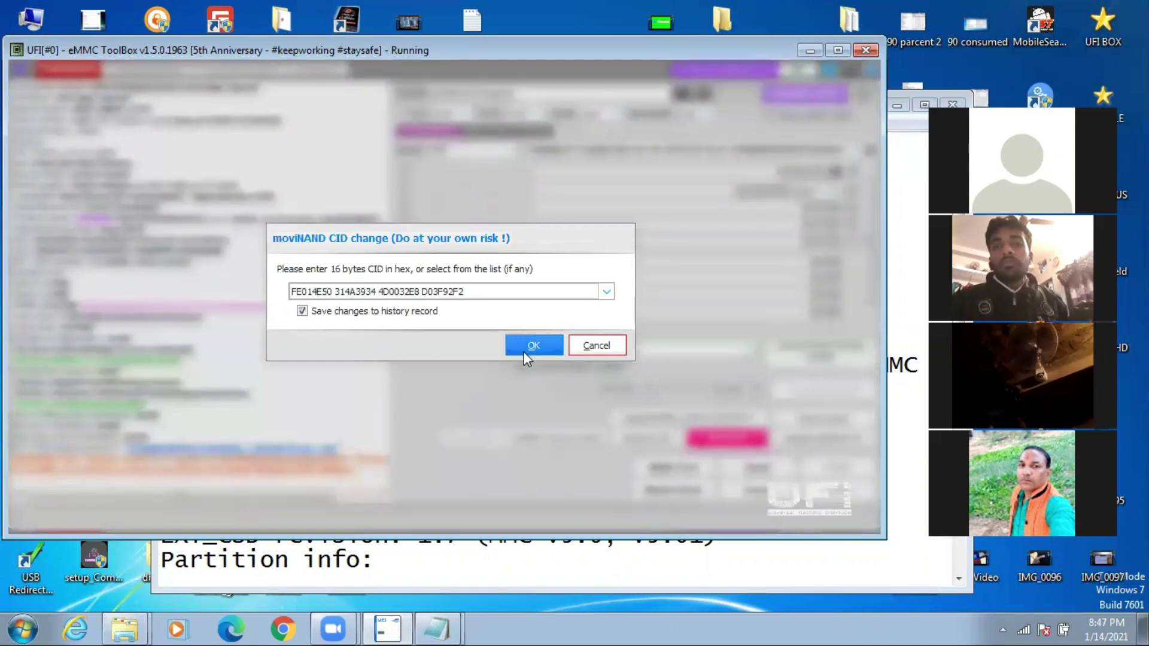
left_click(524, 349)
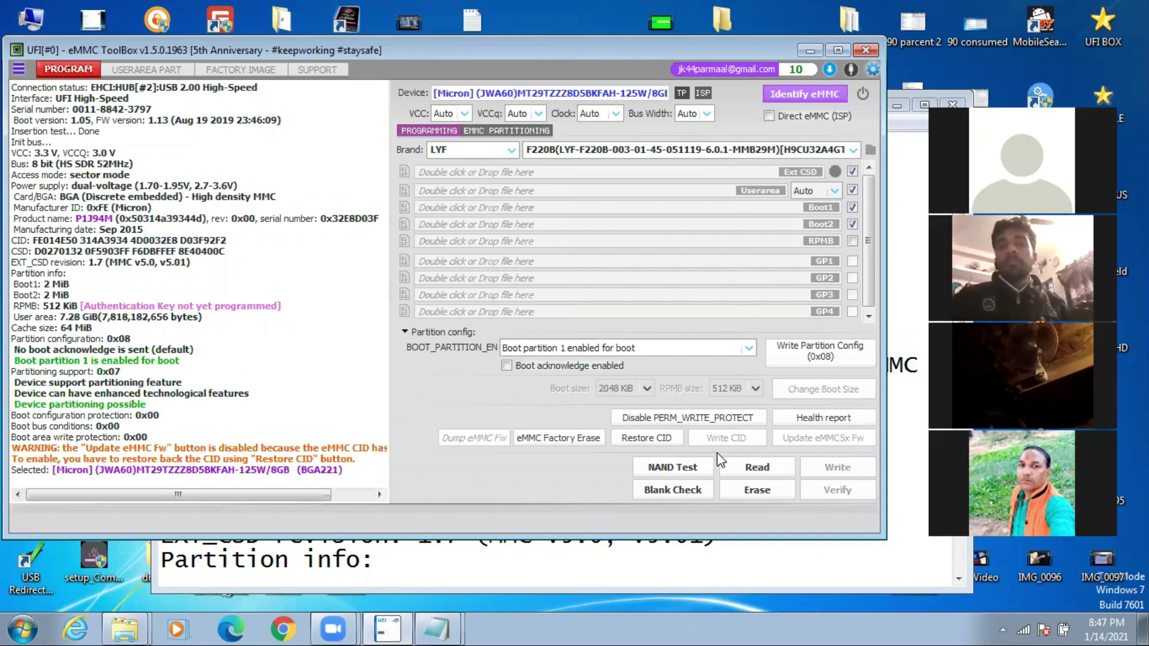
Switch to the Notepad log, highlight the product name P1J94M, and review the partition and boot details down to the Restore CID warning.
left_click(602, 573)
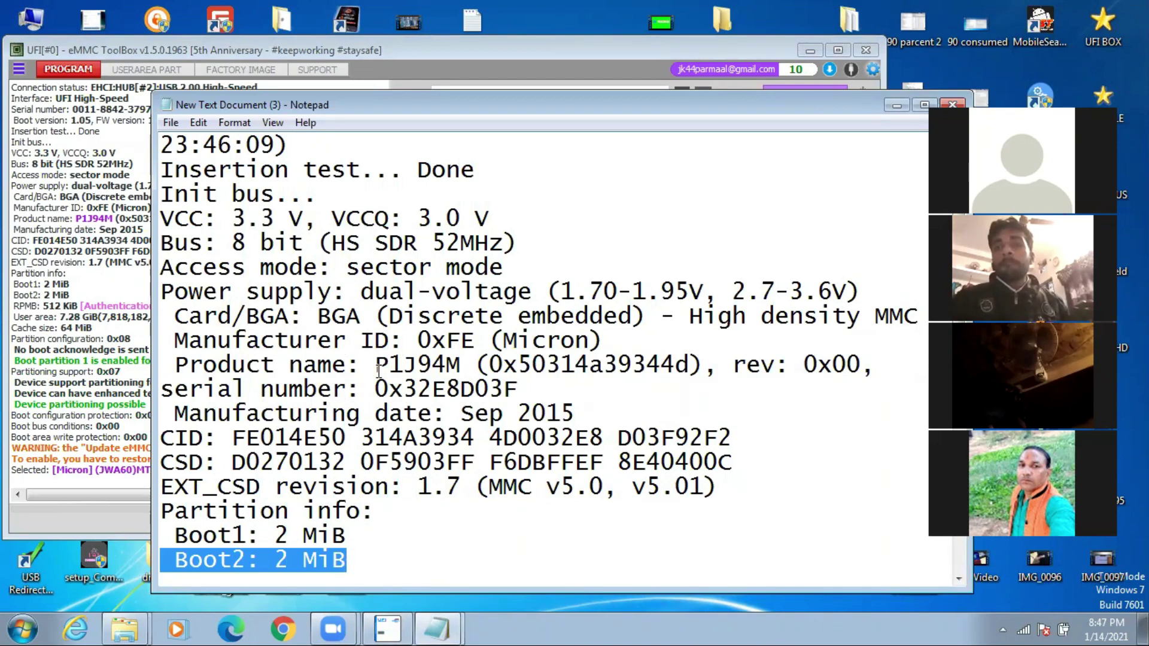
left_click_drag(376, 367, 476, 366)
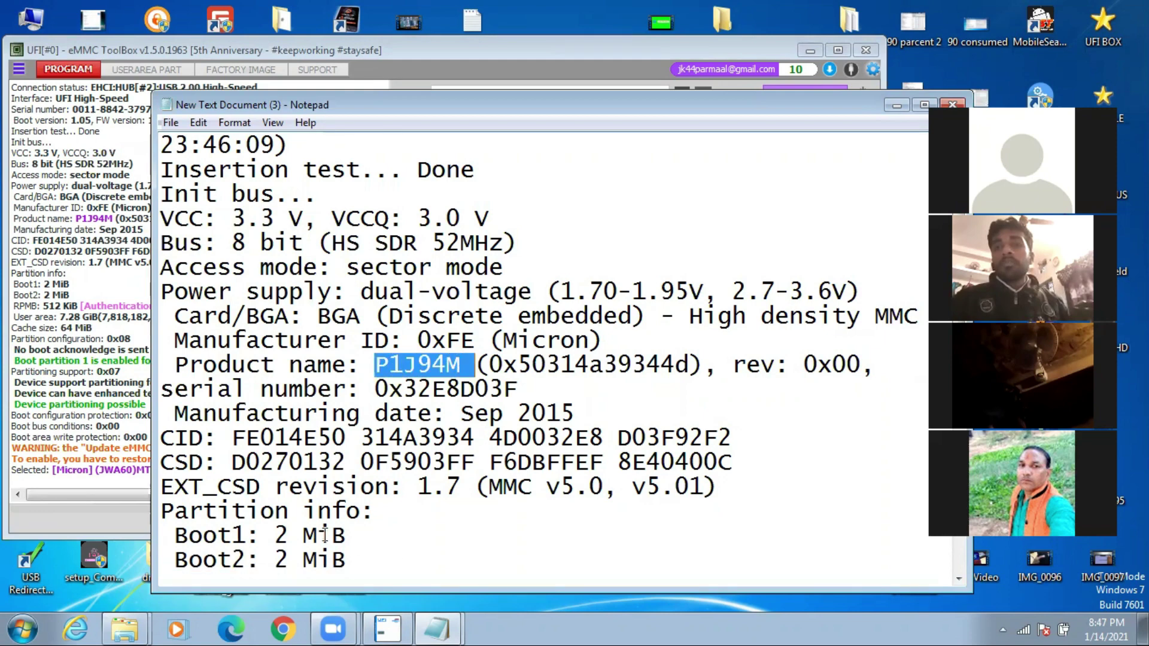
scroll(328, 388, "down", 3)
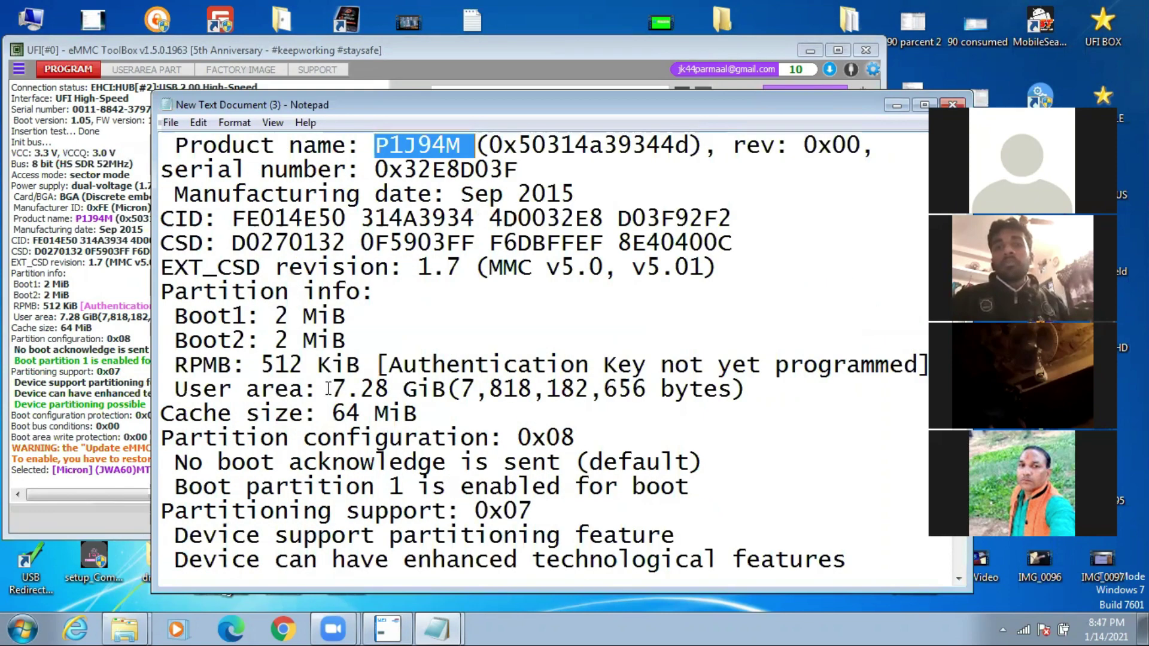
scroll(328, 389, "down", 4)
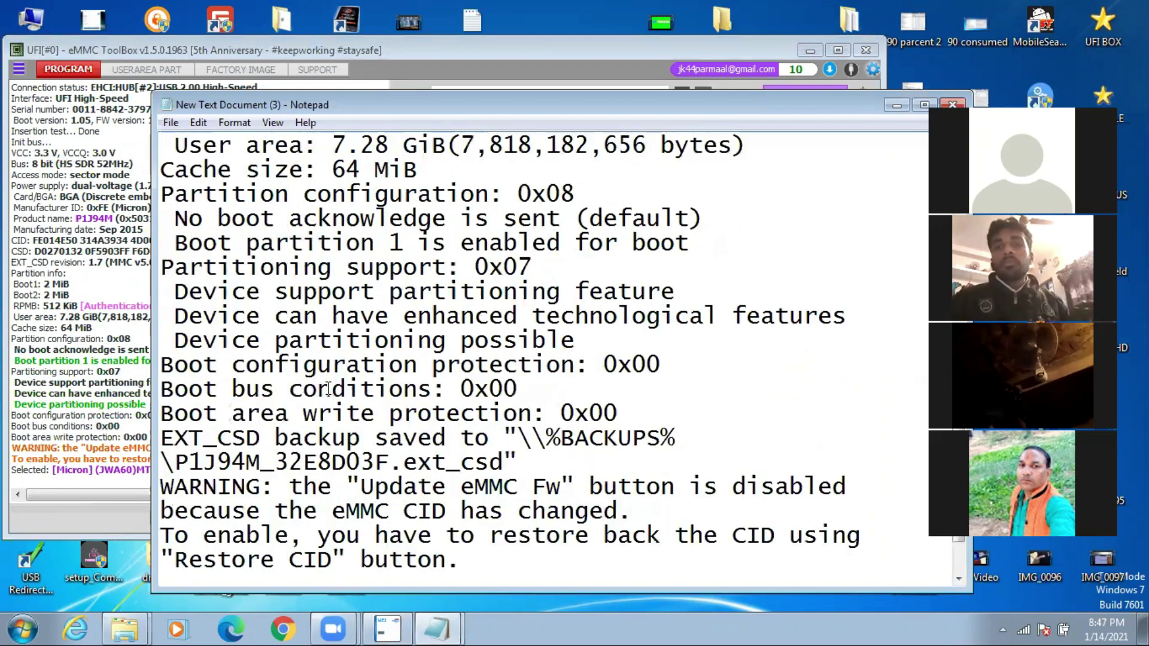
Switch from the log to UFI eMMC ToolBox, re-identify the eMMC and restore its original CID.
scroll(327, 389, "up", 5)
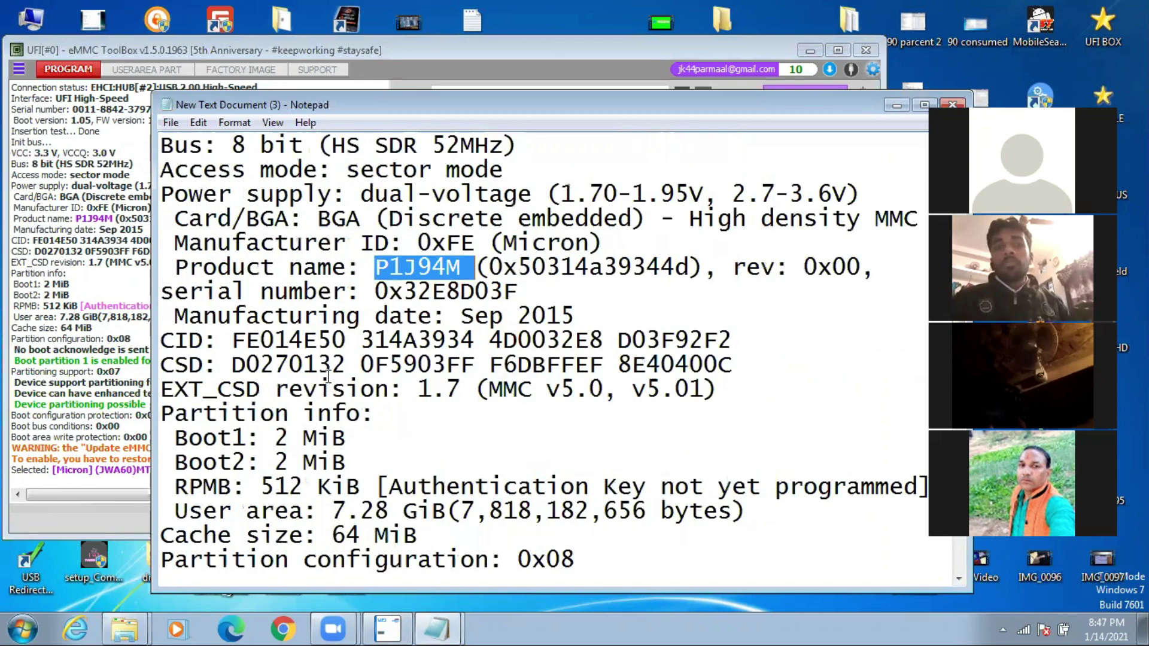
left_click(441, 45)
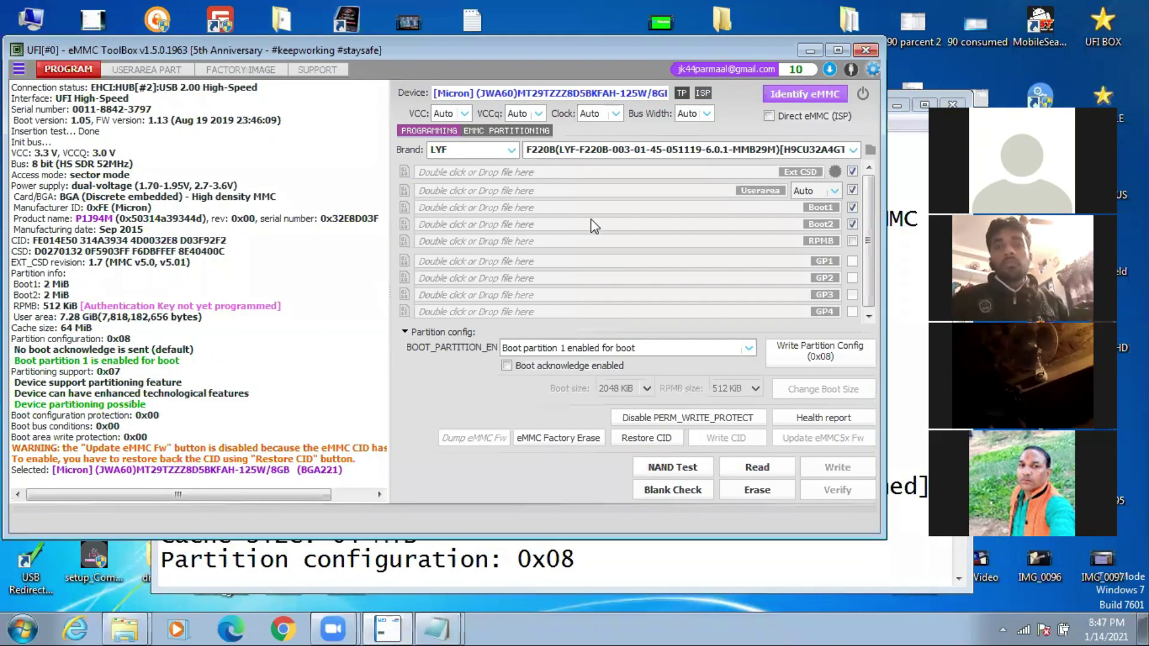
left_click(780, 95)
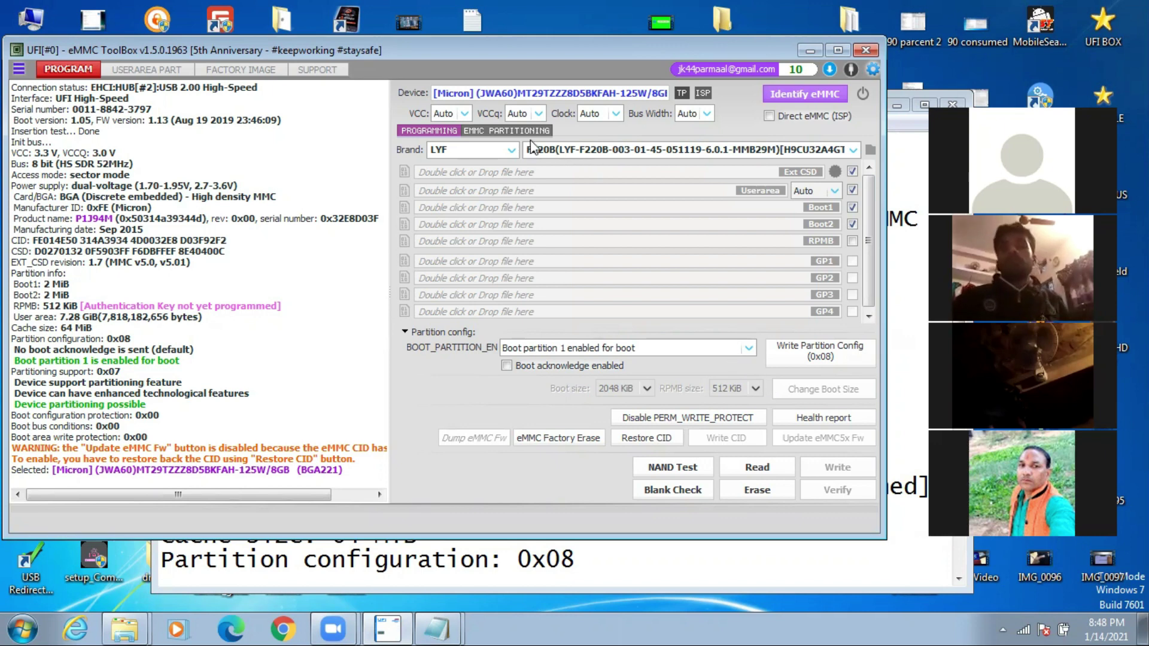
left_click(633, 432)
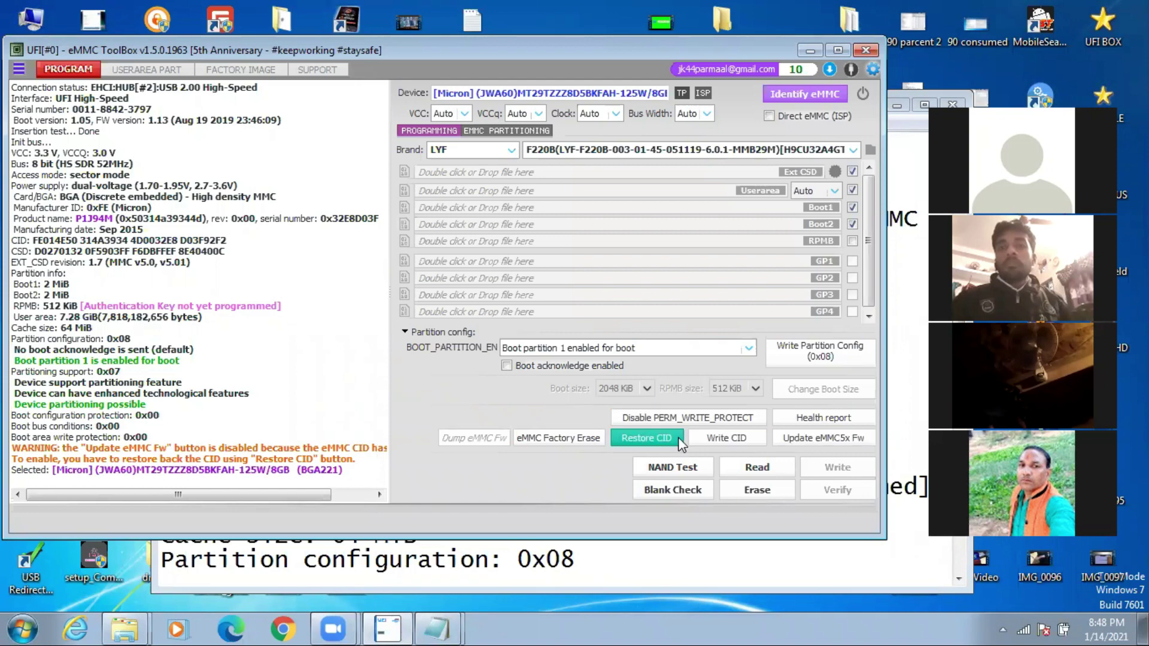
Open the CID change dialog and check its CID list against the P1J94M log in Notepad, minimizing the log when done.
left_click(709, 444)
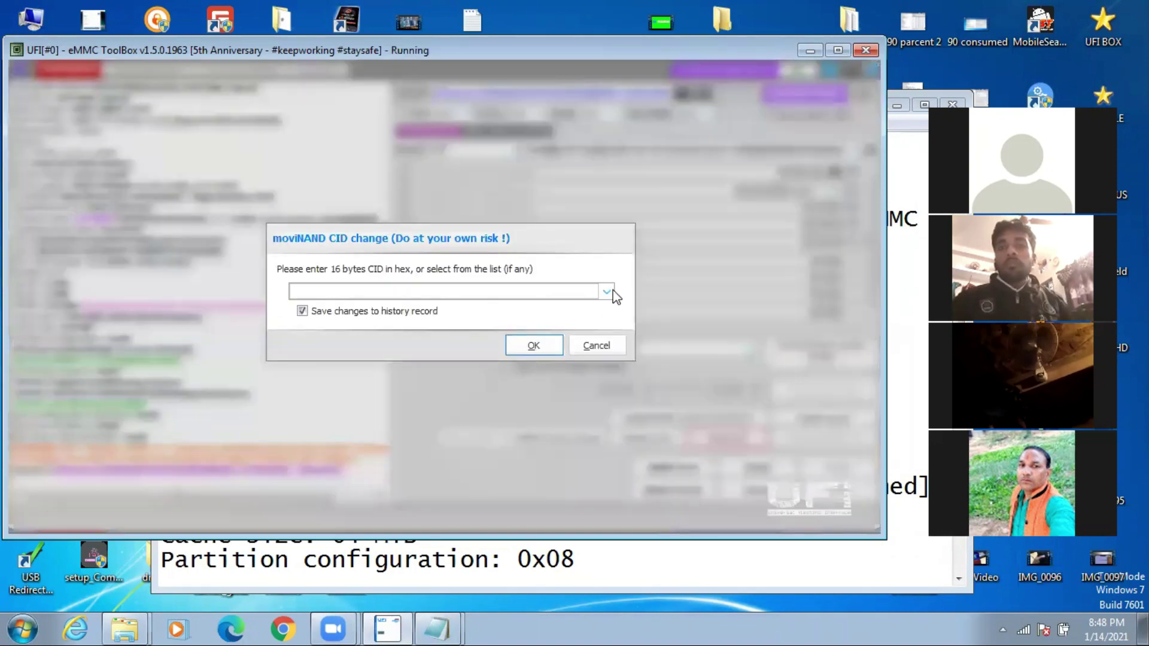
left_click(607, 292)
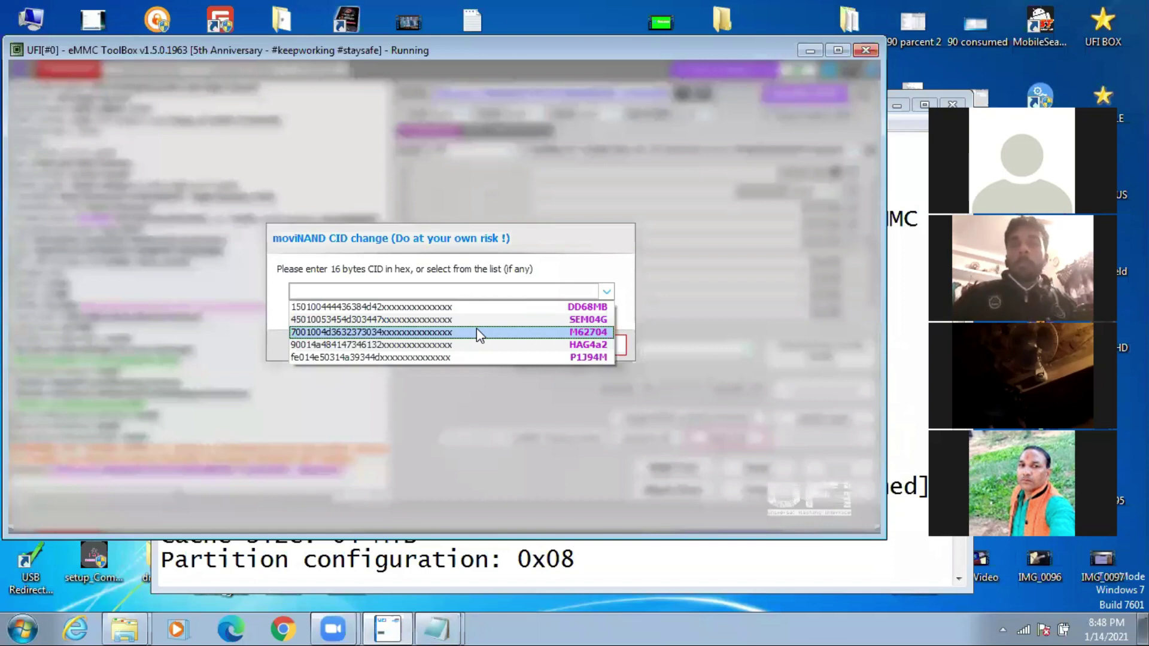
left_click(443, 627)
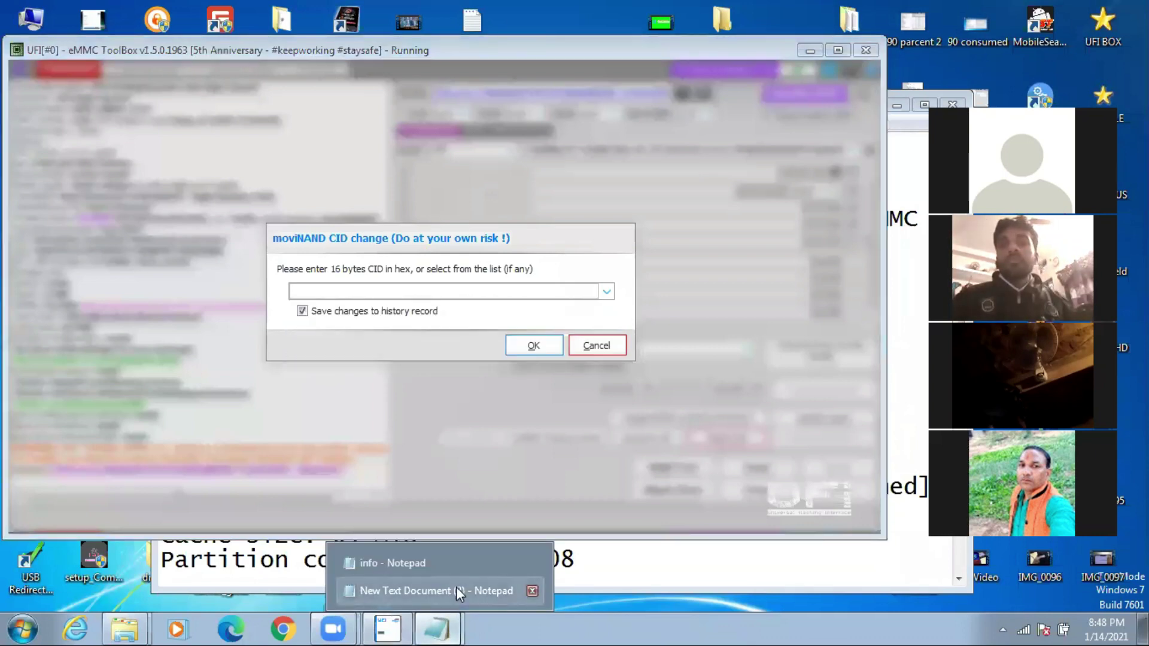
left_click(456, 590)
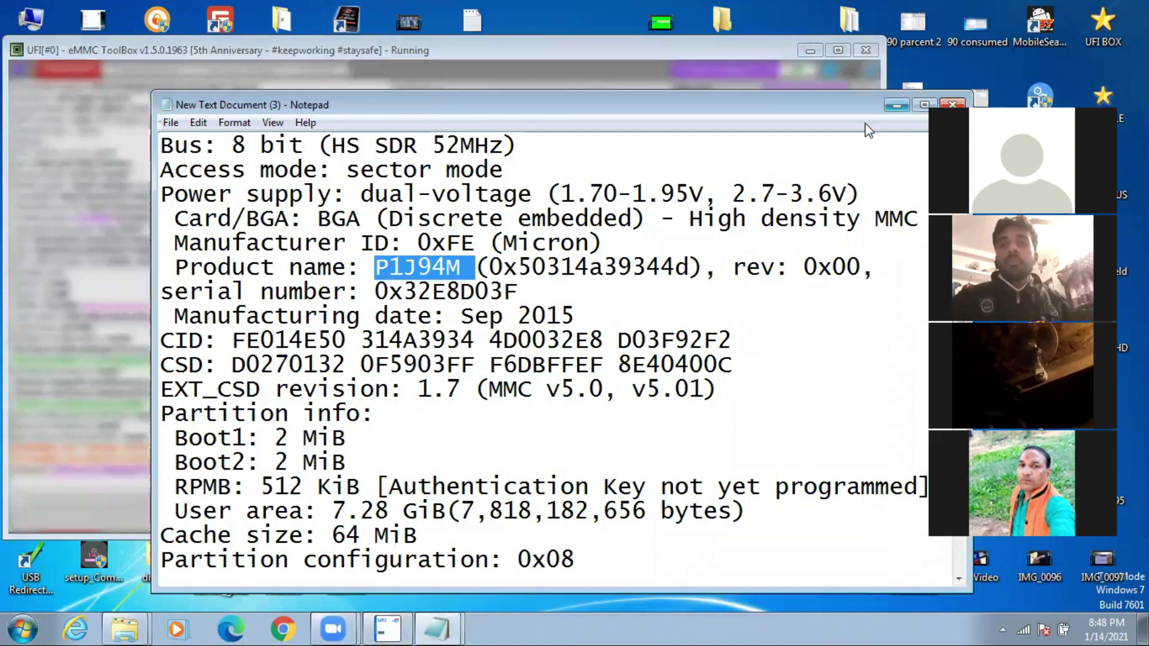
left_click(895, 101)
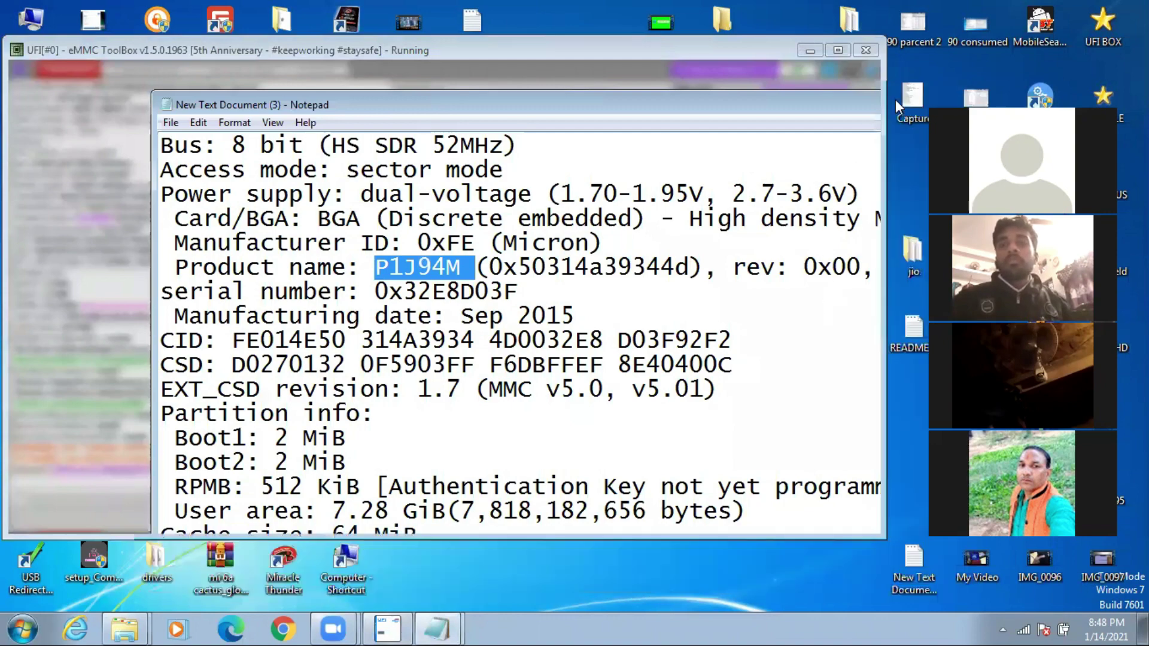